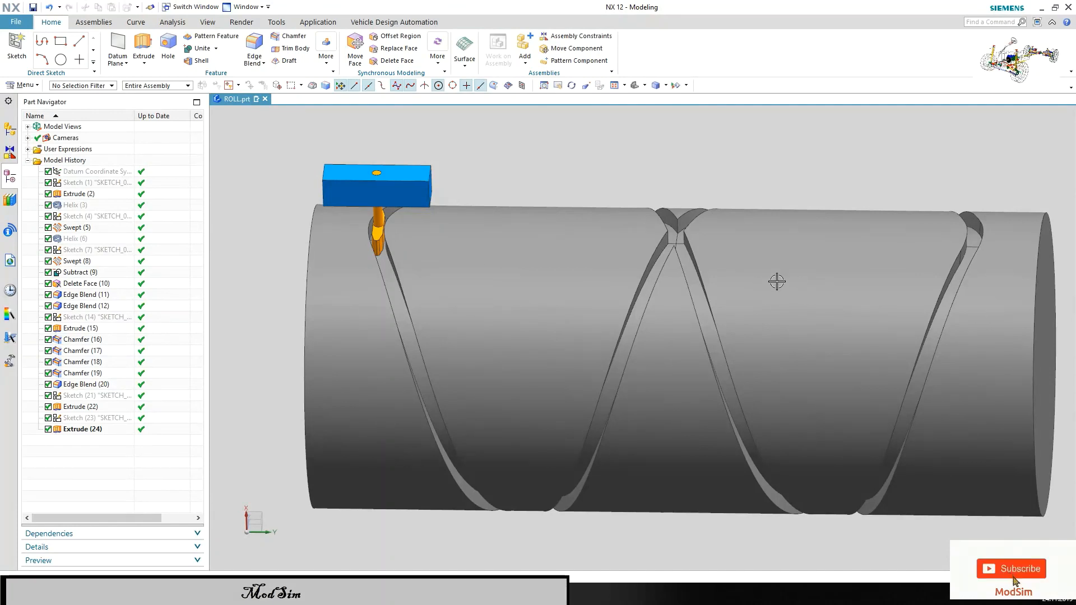
Switch the open roll model from Modeling to the Motion application.
{"action": "scroll", "coordinate": [595, 283], "scroll_direction": "down", "scroll_amount": 3}
{"action": "middle_click_drag", "start_coordinate": [594, 283], "coordinate": [666, 369]}
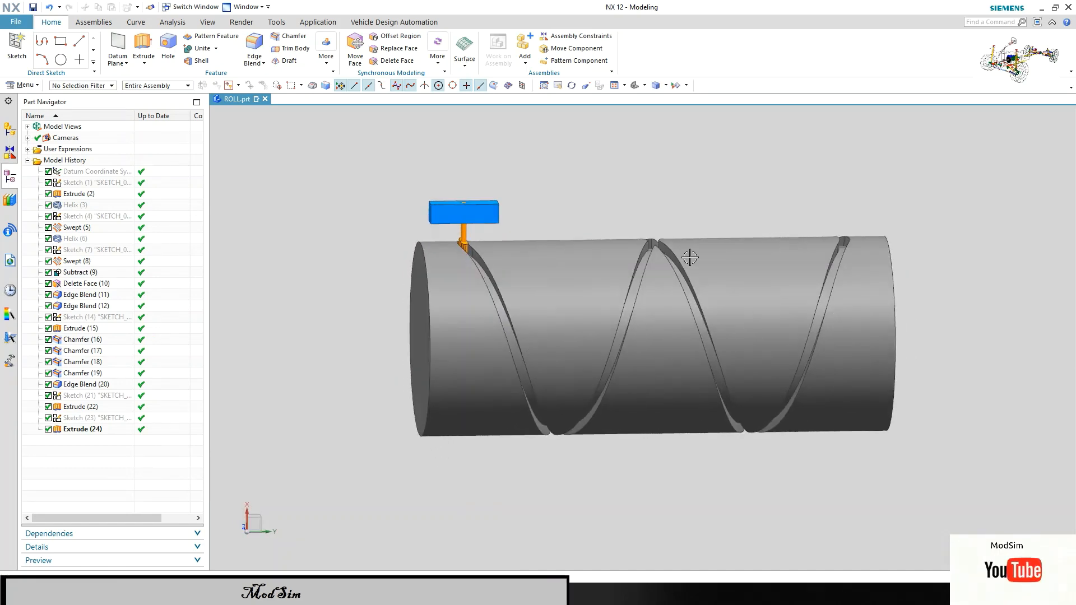
{"action": "scroll", "coordinate": [690, 257], "scroll_direction": "down", "scroll_amount": 2}
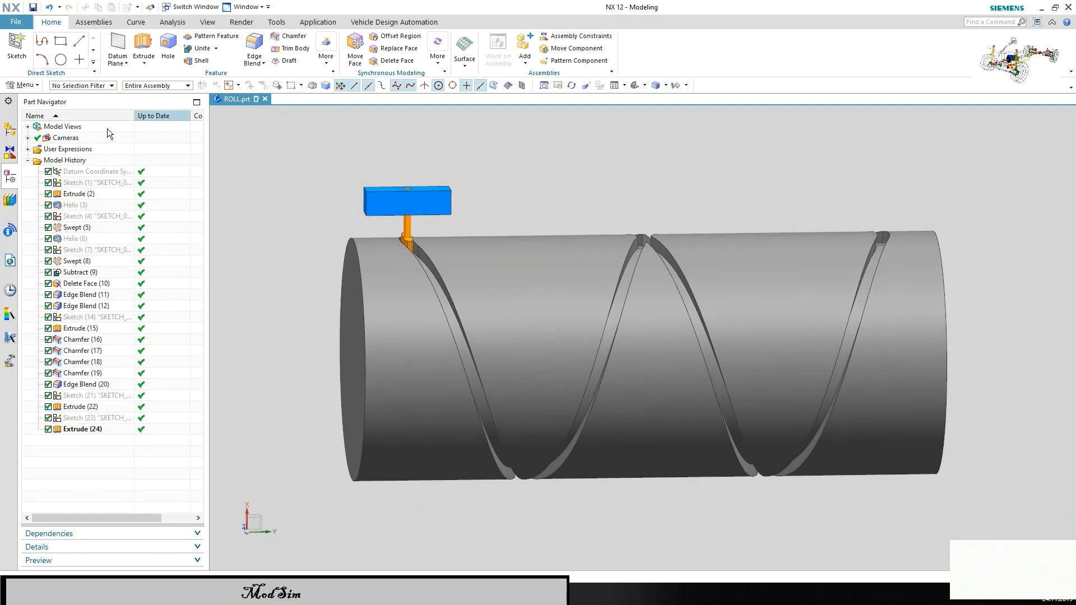
{"action": "left_click", "coordinate": [318, 22]}
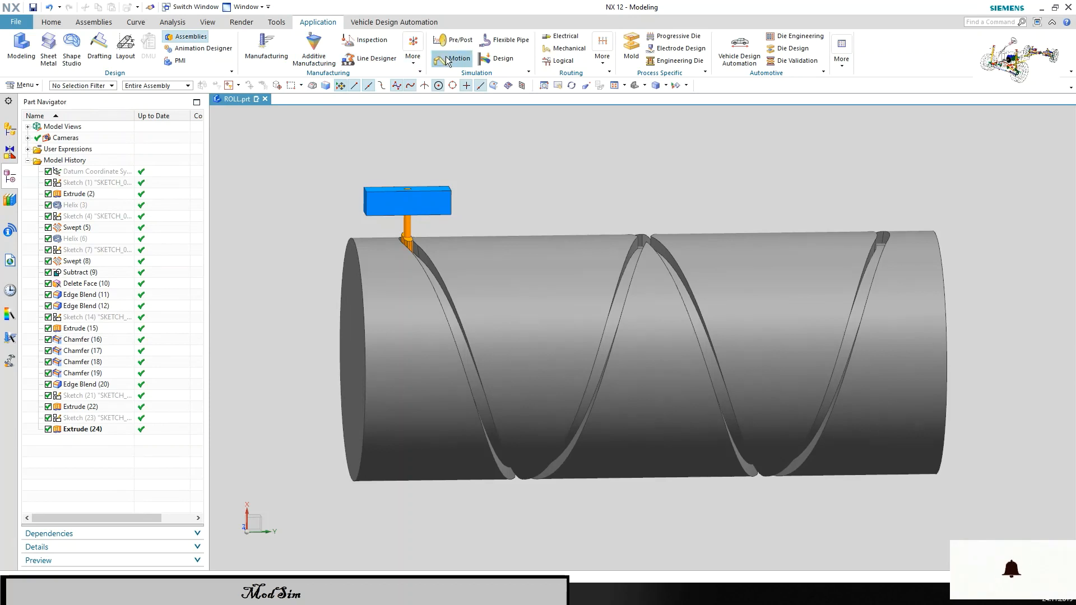
{"action": "left_click", "coordinate": [444, 57]}
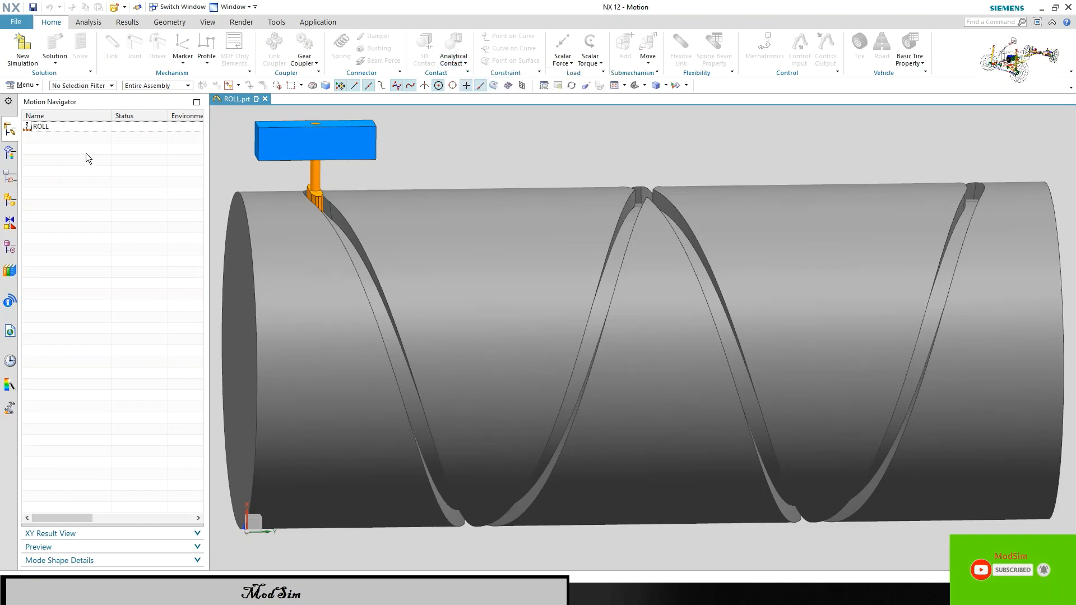
Create the Simcenter Motion simulation ROLL_motion1.sim with a Dynamics environment.
{"action": "left_click", "coordinate": [20, 48]}
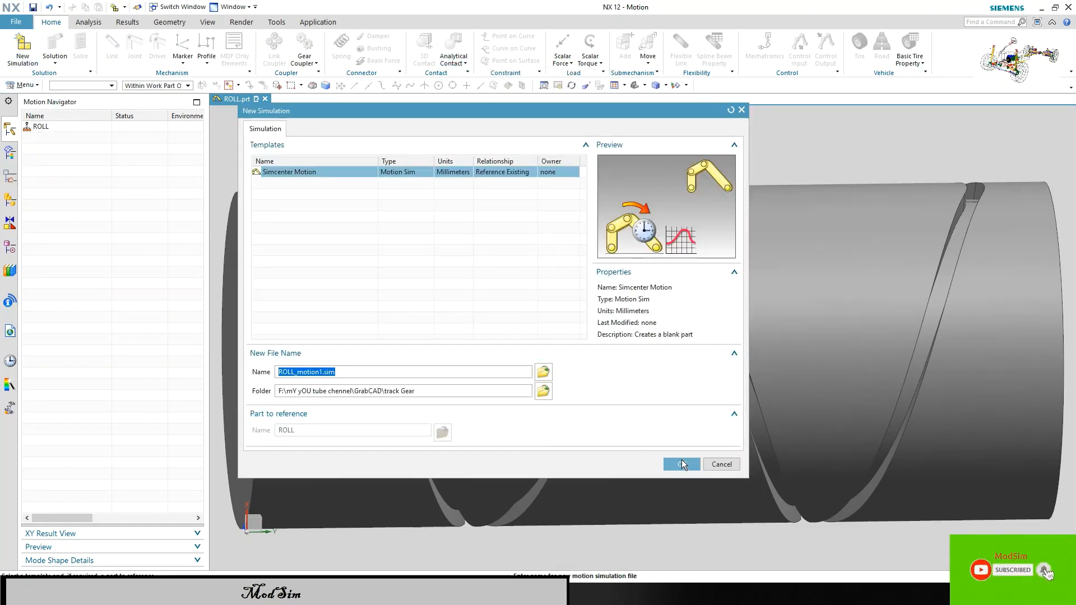
{"action": "left_click", "coordinate": [683, 463]}
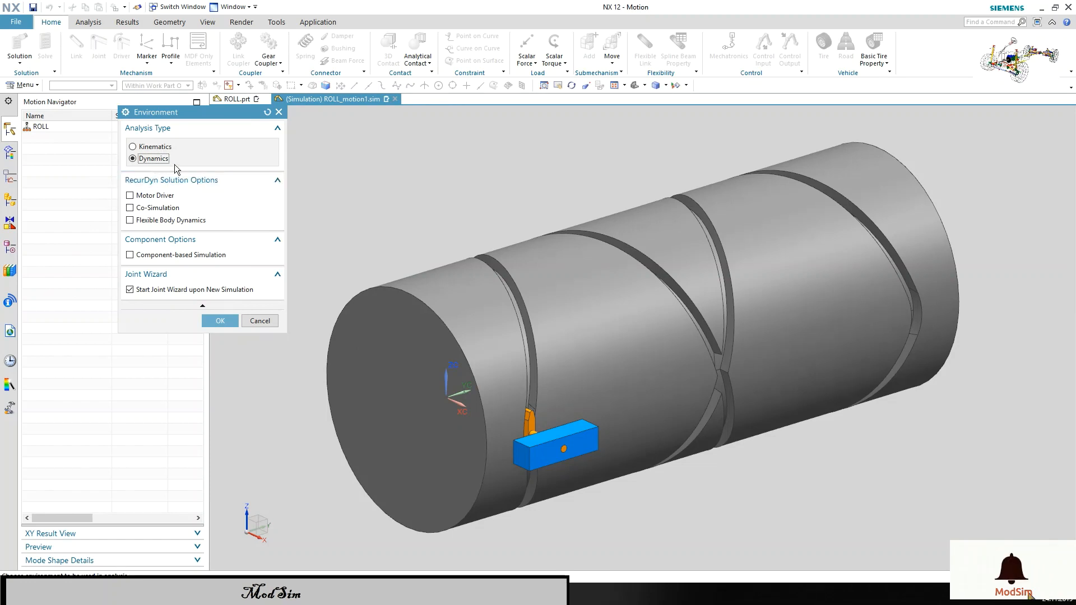
{"action": "middle_click_drag", "start_coordinate": [735, 367], "coordinate": [304, 305]}
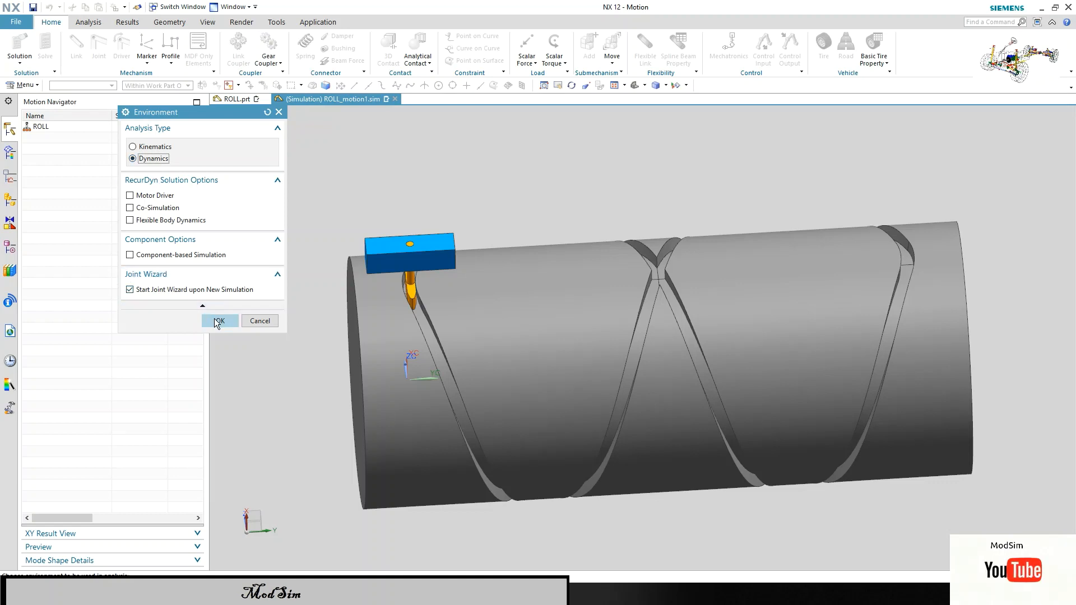
{"action": "left_click", "coordinate": [217, 322]}
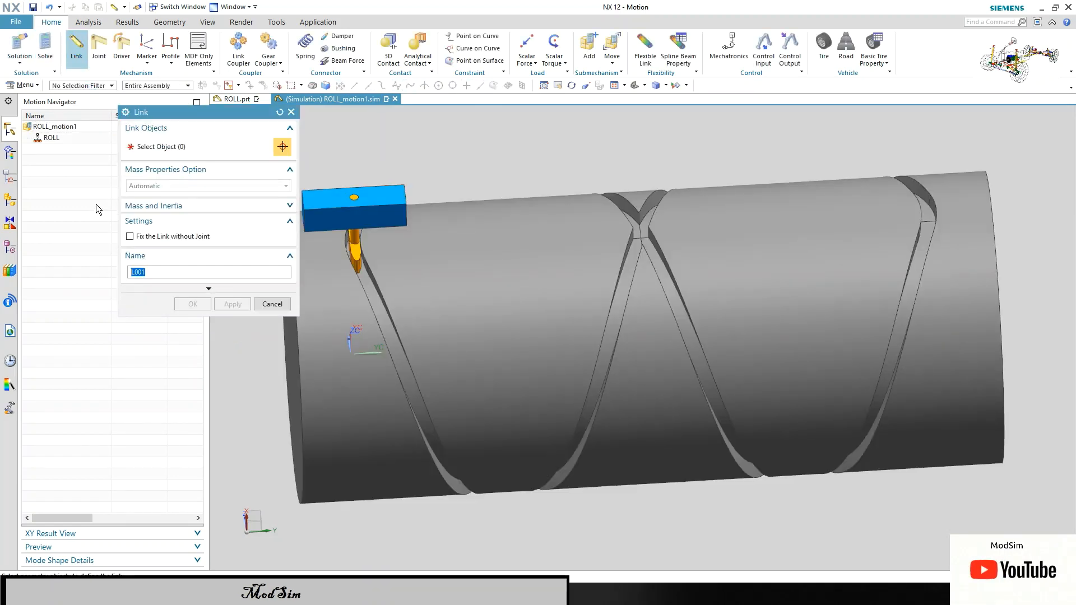
Define the grooved roll, the orange follower pin and the blue block as three separate motion links.
{"action": "left_click", "coordinate": [464, 294]}
{"action": "left_click", "coordinate": [194, 305]}
{"action": "middle_click_drag", "start_coordinate": [576, 276], "coordinate": [555, 245]}
{"action": "scroll", "coordinate": [458, 204], "scroll_direction": "up", "scroll_amount": 2}
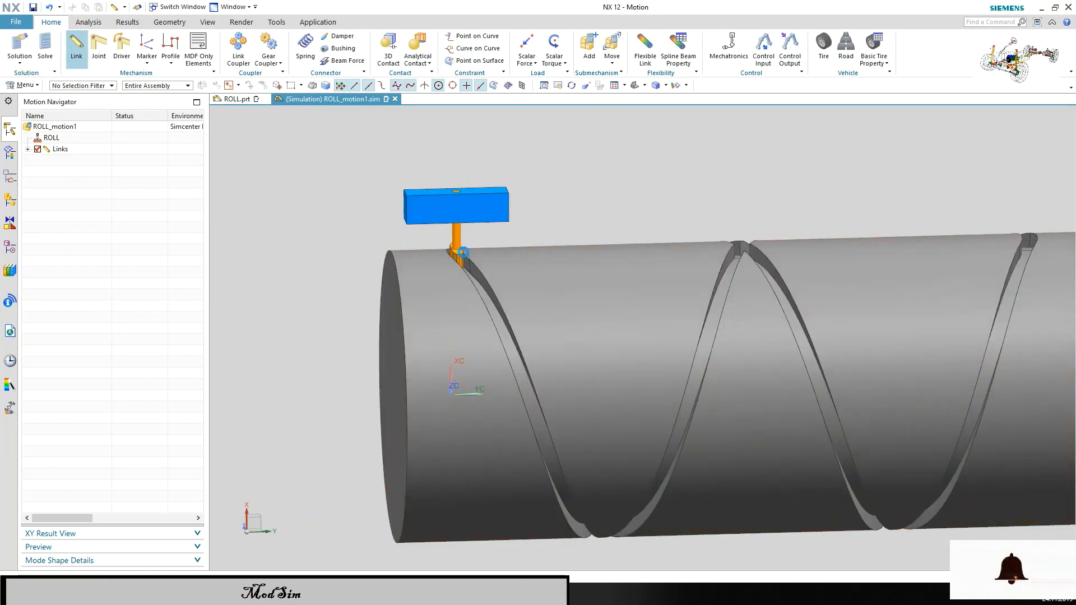
{"action": "left_click", "coordinate": [459, 239]}
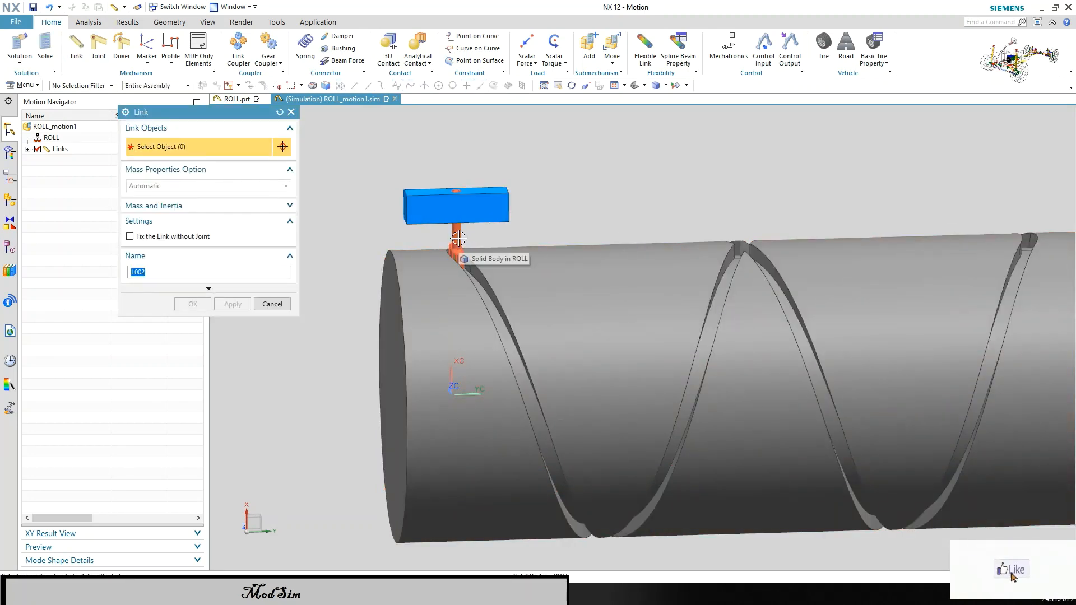
{"action": "left_click", "coordinate": [193, 304]}
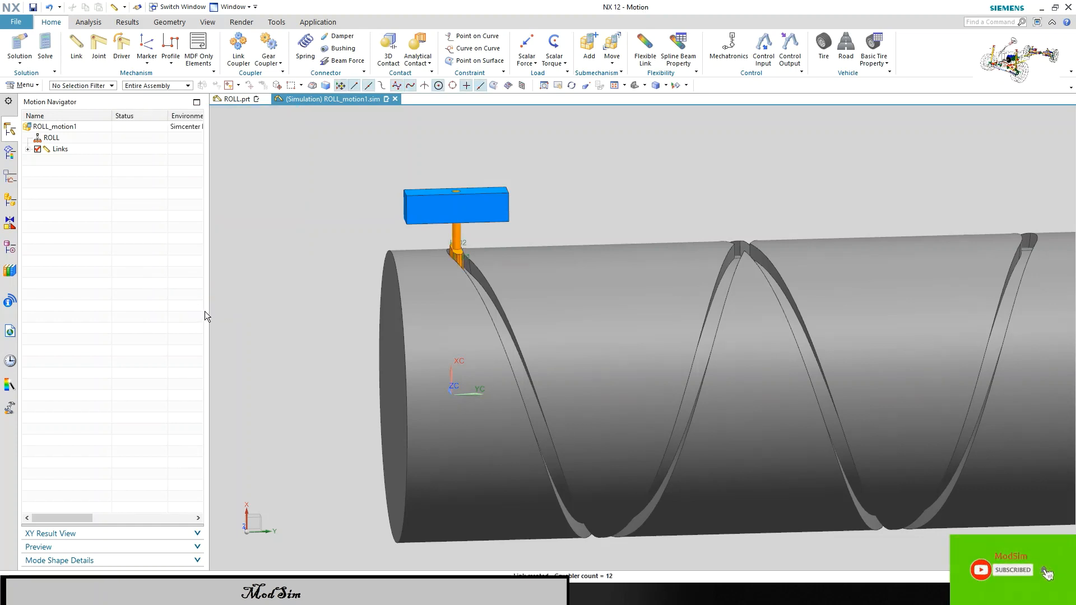
{"action": "left_click", "coordinate": [75, 46]}
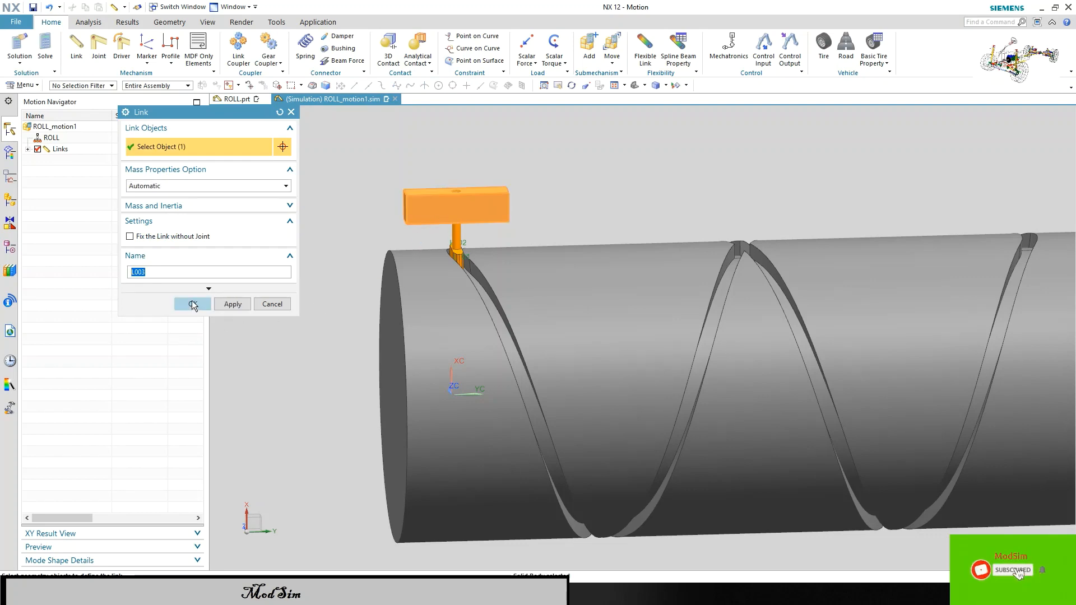
{"action": "left_click", "coordinate": [193, 304]}
Define a revolute joint on the grooved roll with its origin at the end face's centre and its vector along the Y axis.
{"action": "scroll", "coordinate": [286, 295], "scroll_direction": "down", "scroll_amount": 3}
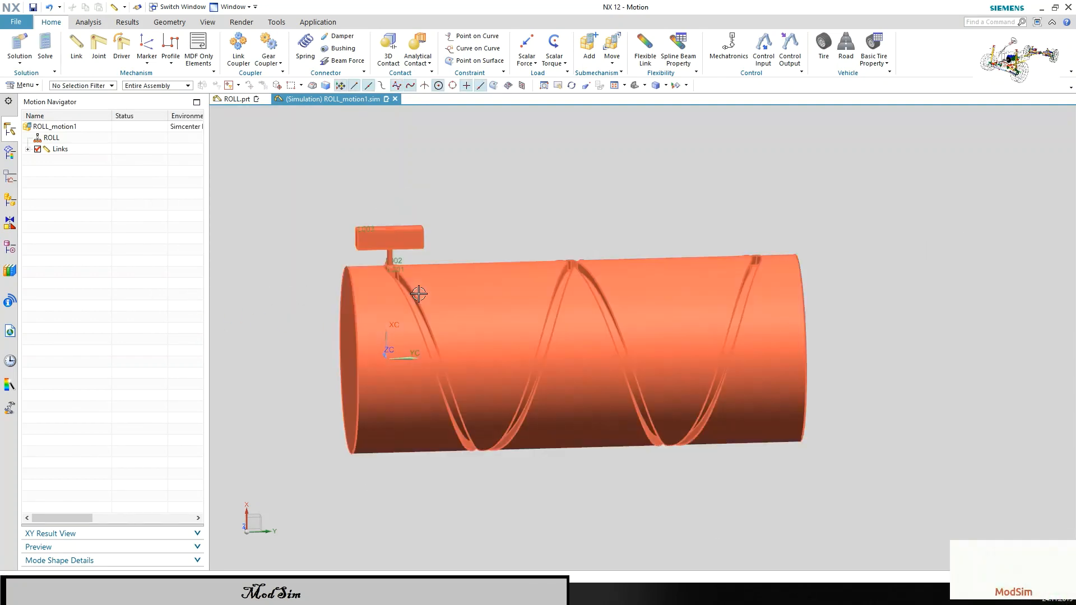
{"action": "scroll", "coordinate": [419, 294], "scroll_direction": "up", "scroll_amount": 3}
{"action": "scroll", "coordinate": [399, 142], "scroll_direction": "down", "scroll_amount": 1}
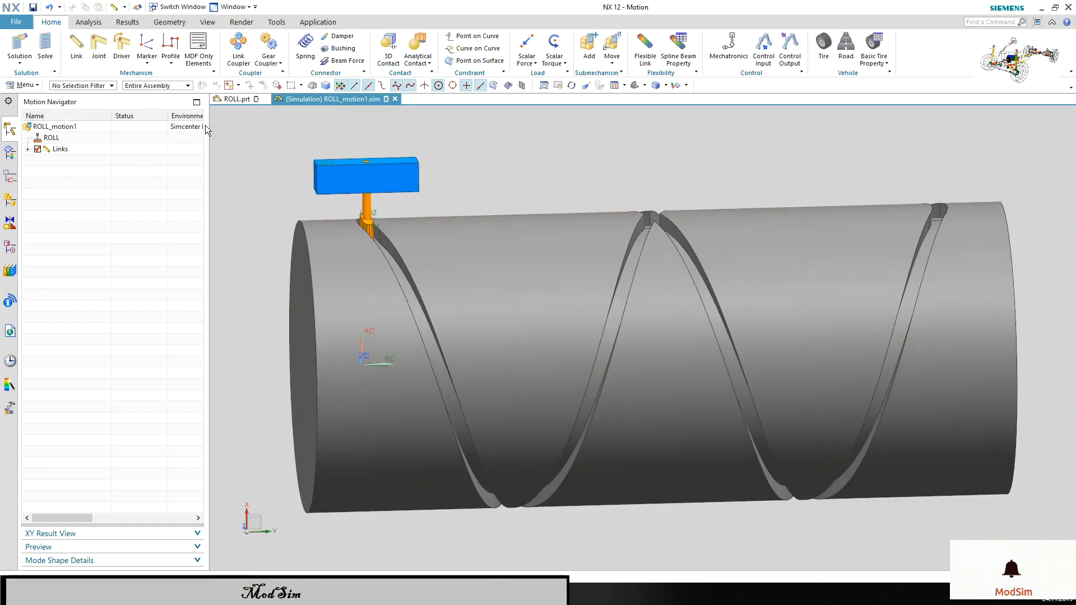
{"action": "left_click", "coordinate": [98, 56]}
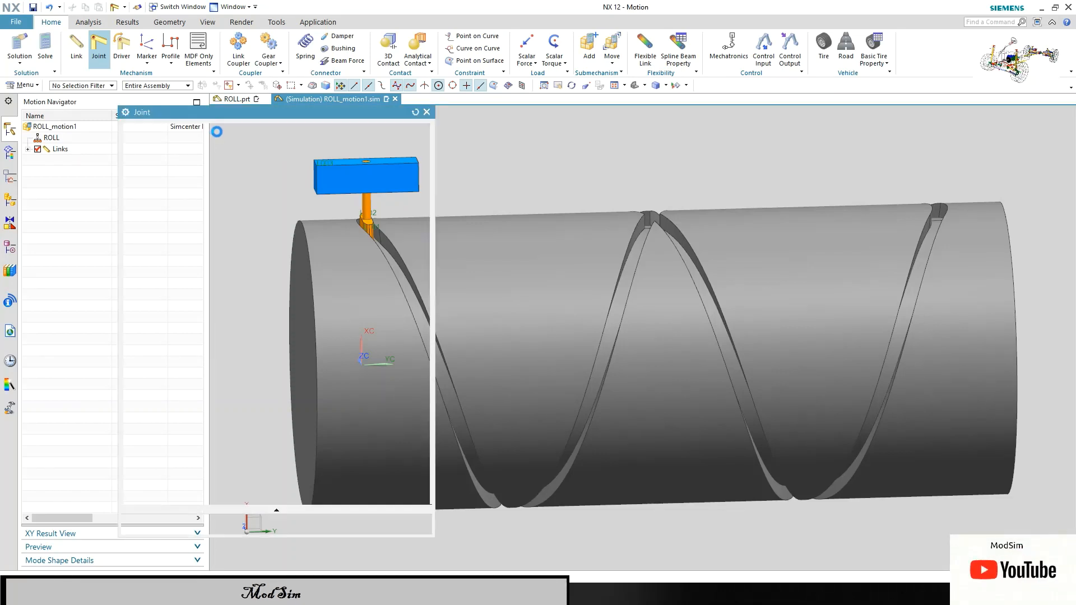
{"action": "left_click", "coordinate": [28, 149]}
{"action": "scroll", "coordinate": [680, 230], "scroll_direction": "down", "scroll_amount": 5}
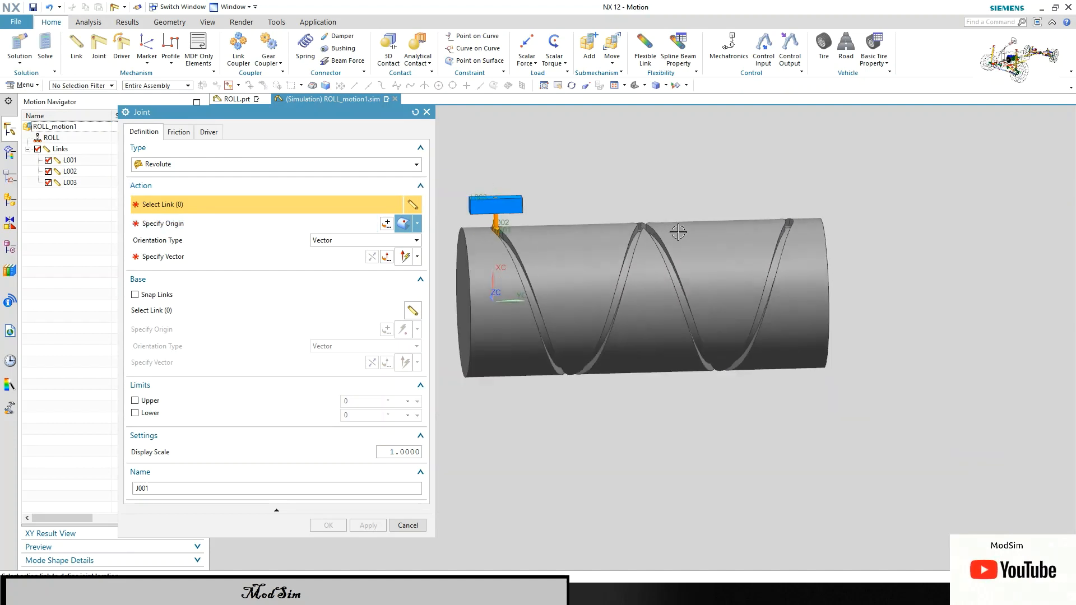
{"action": "scroll", "coordinate": [545, 252], "scroll_direction": "up", "scroll_amount": 3}
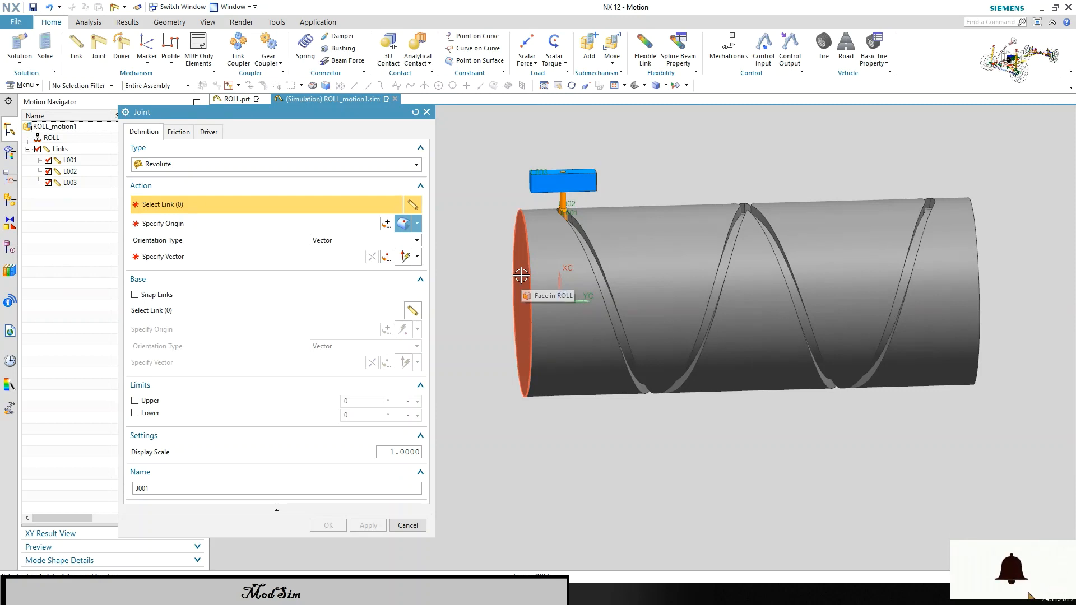
{"action": "middle_click_drag", "start_coordinate": [532, 273], "coordinate": [562, 275]}
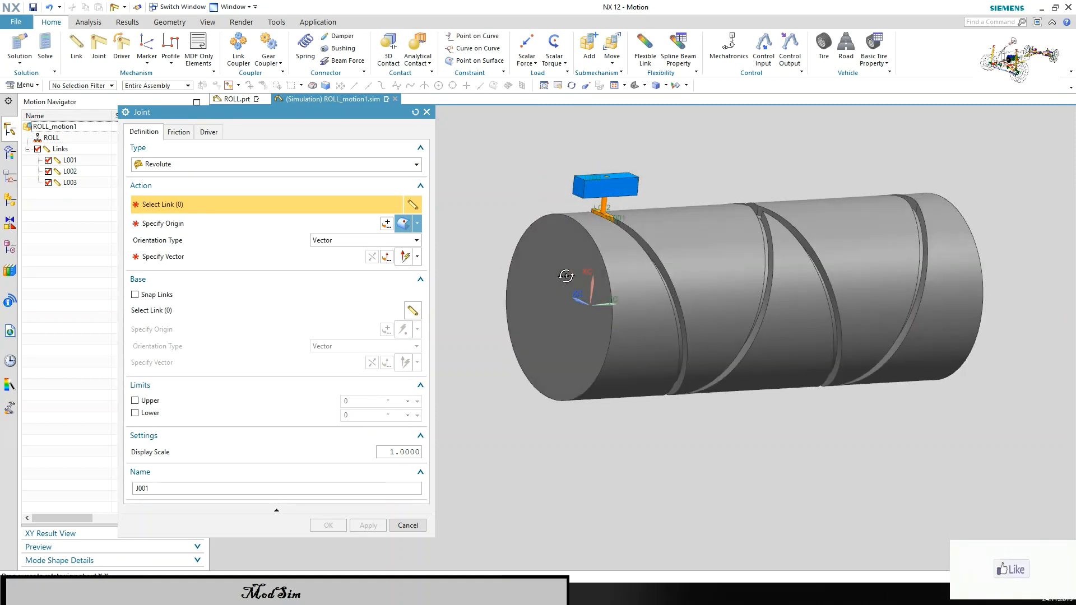
{"action": "left_click", "coordinate": [551, 280]}
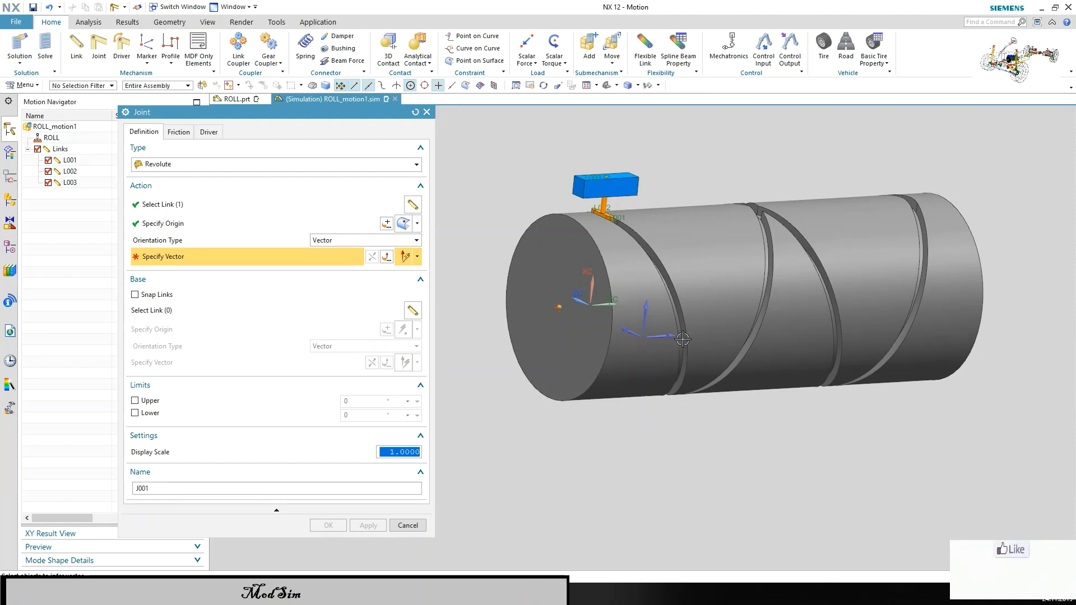
{"action": "middle_click_drag", "start_coordinate": [683, 336], "coordinate": [676, 335]}
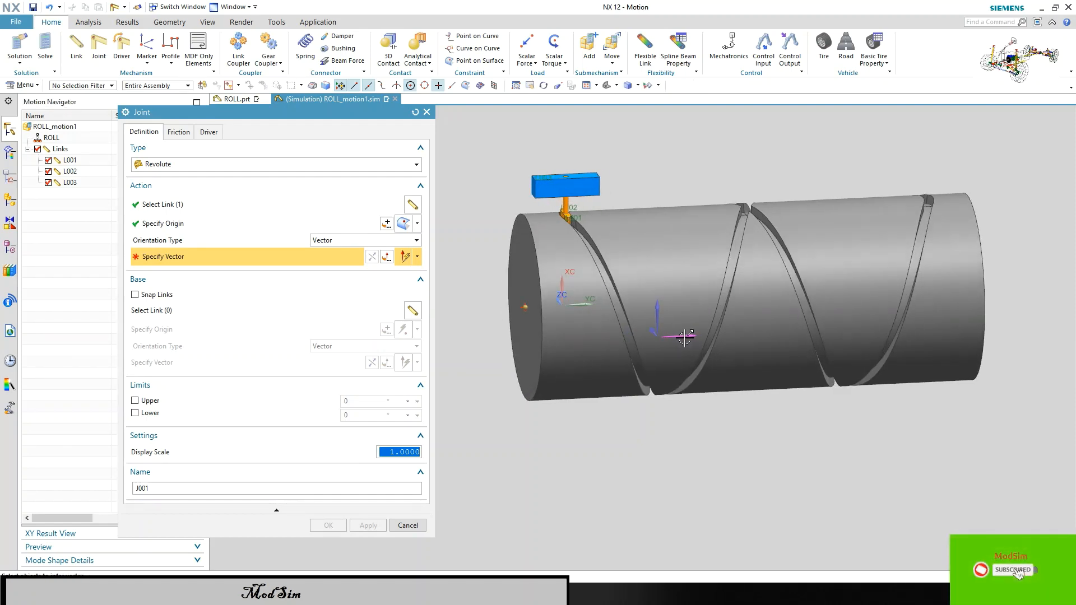
{"action": "left_click", "coordinate": [684, 338]}
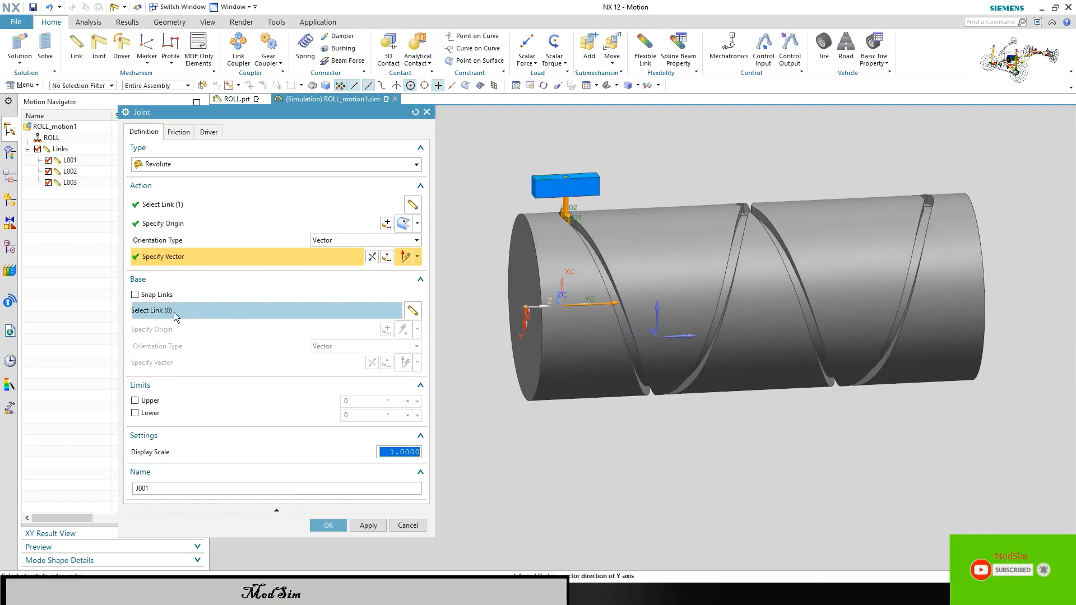
Give the roll's revolute joint a polynomial rotation driver with a velocity of 10 °/s and create the joint.
{"action": "left_click", "coordinate": [209, 132]}
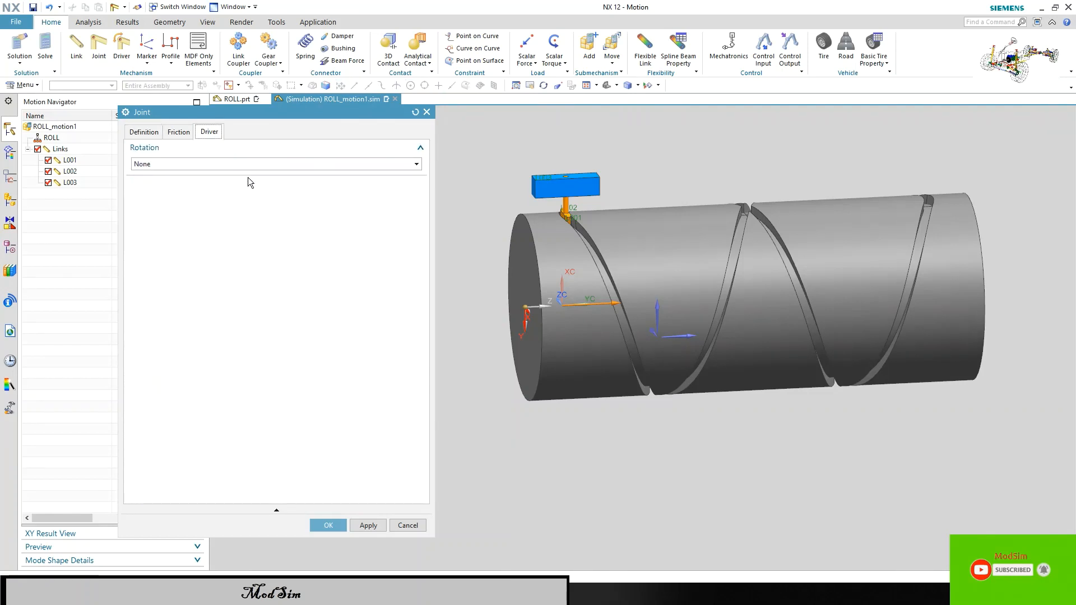
{"action": "left_click", "coordinate": [209, 168]}
{"action": "left_click", "coordinate": [211, 187]}
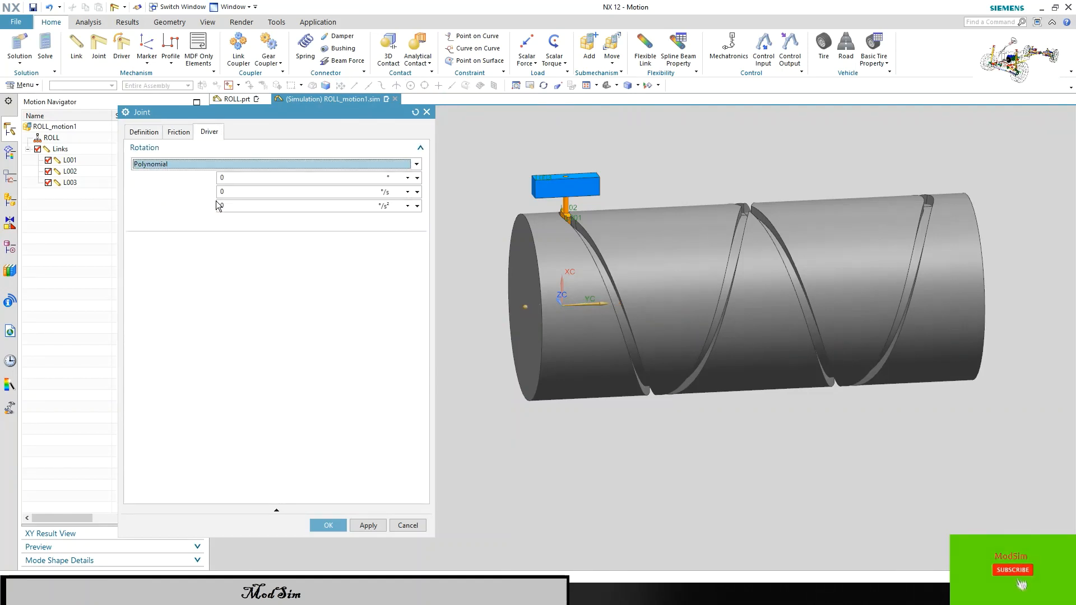
{"action": "left_click", "coordinate": [222, 192]}
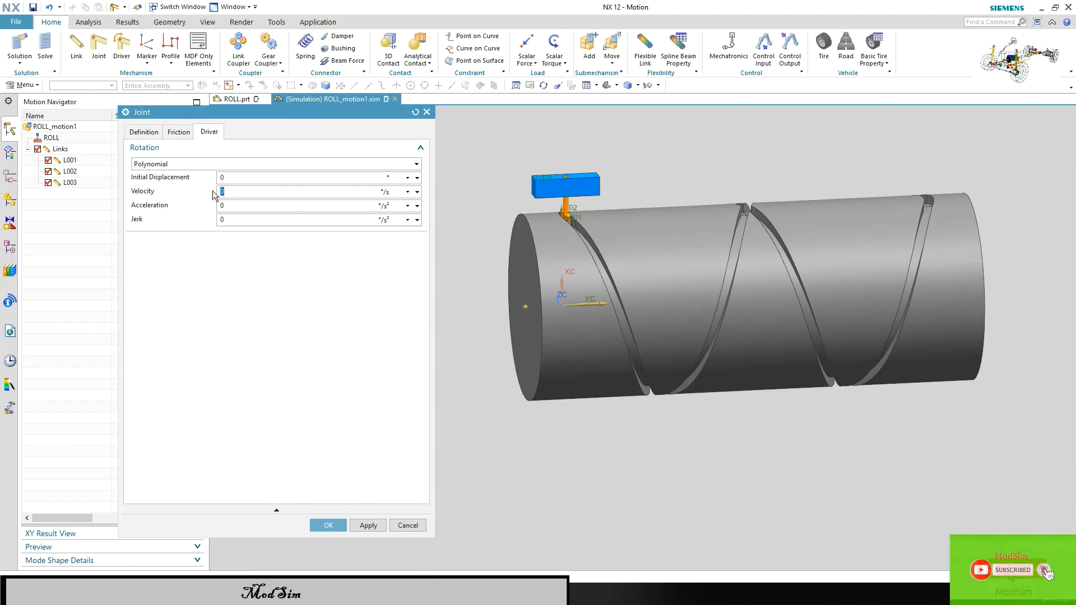
{"action": "type", "text": "10"}
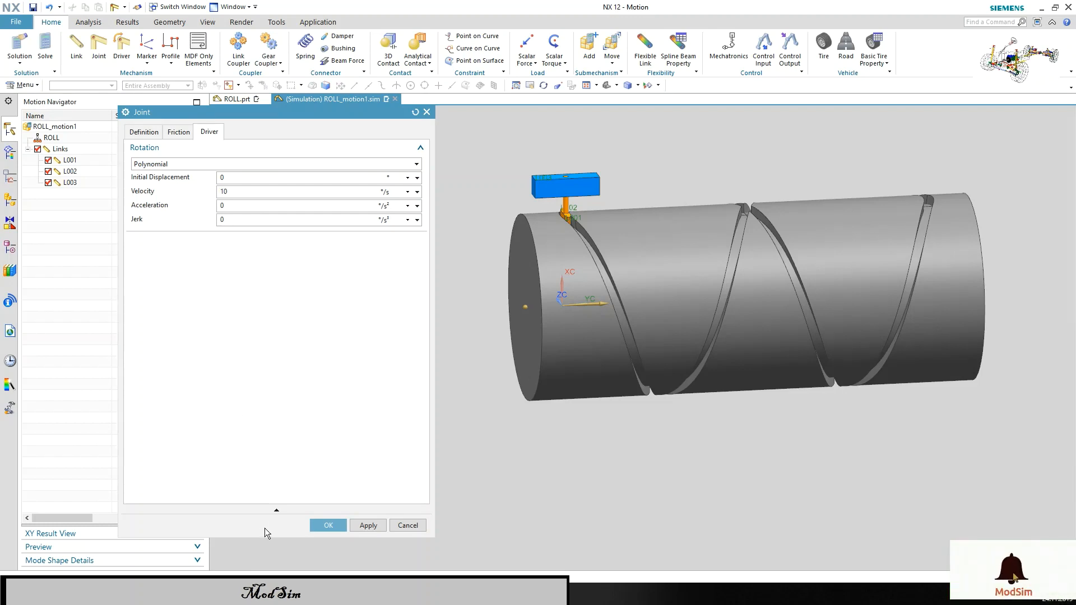
{"action": "left_click", "coordinate": [324, 526]}
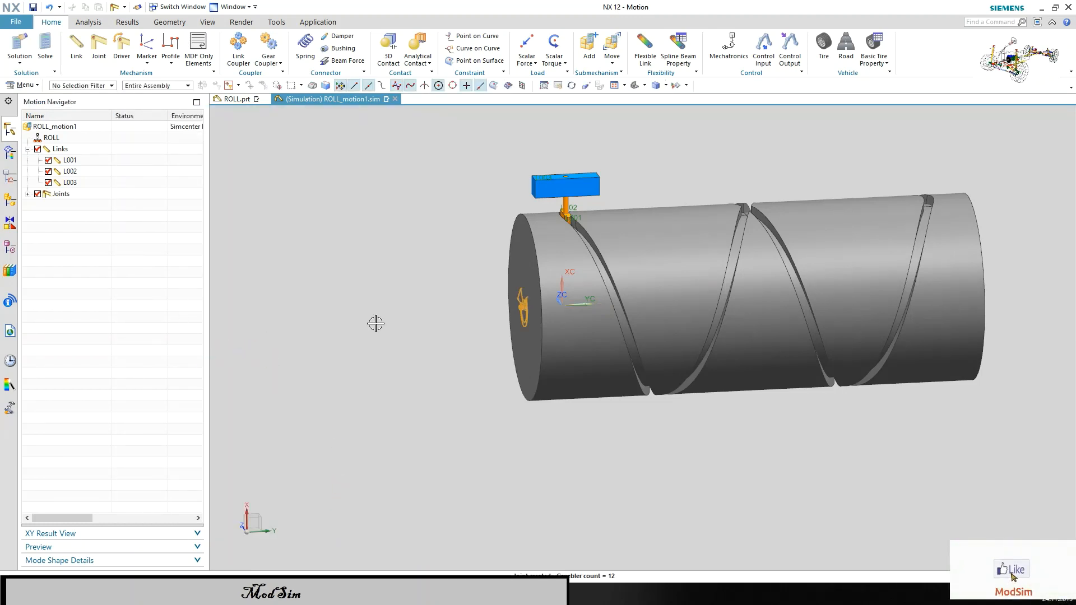
Define a revolute joint on the orange follower pin with its vector along the X axis and the blue block as base link.
{"action": "mouse_move", "coordinate": [414, 327]}
{"action": "middle_mouse_down"}
{"action": "mouse_move", "coordinate": [428, 323]}
{"action": "mouse_move", "coordinate": [408, 324]}
{"action": "middle_mouse_up"}
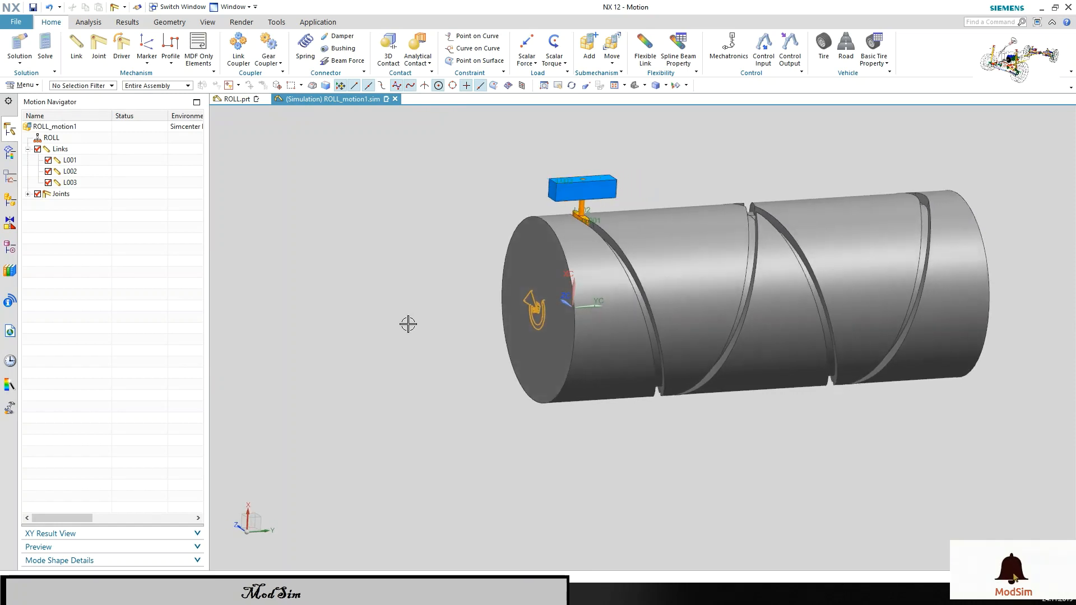
{"action": "left_click", "coordinate": [27, 194]}
{"action": "left_click", "coordinate": [78, 204]}
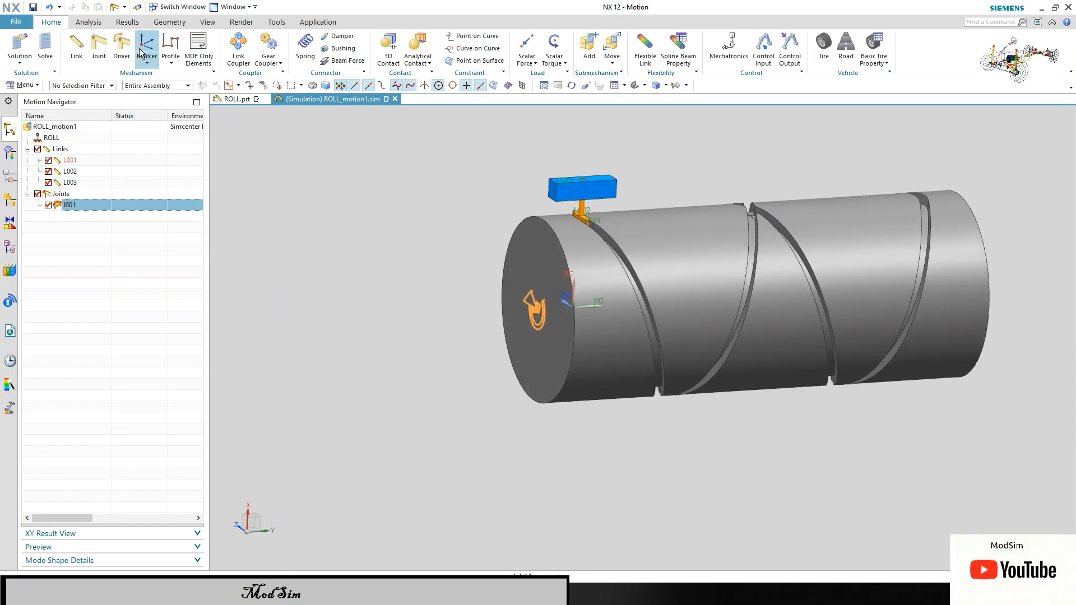
{"action": "left_click", "coordinate": [100, 46]}
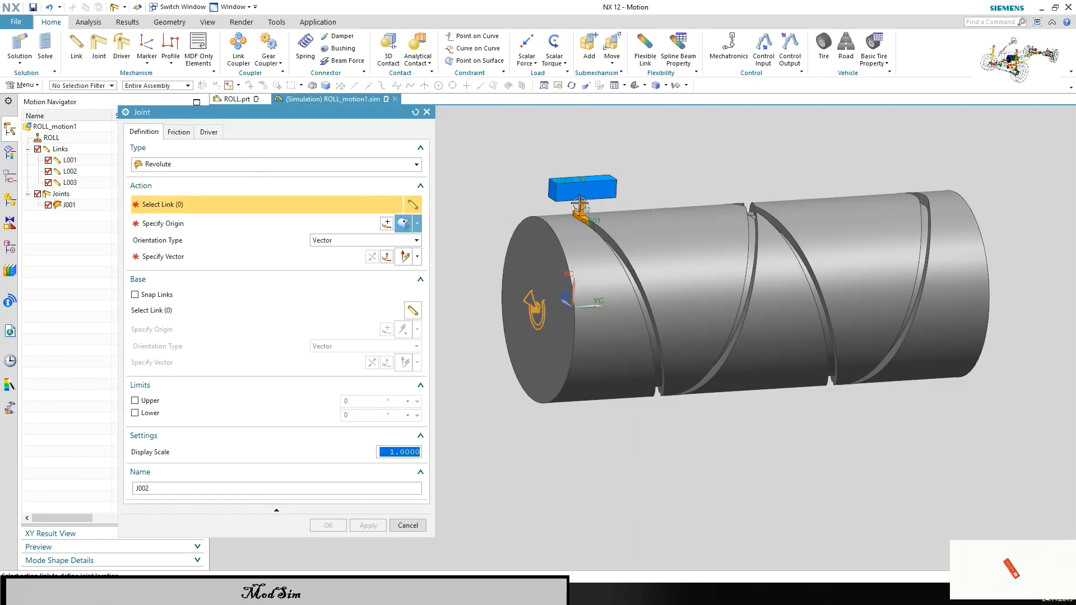
{"action": "scroll", "coordinate": [583, 214], "scroll_direction": "up", "scroll_amount": 5}
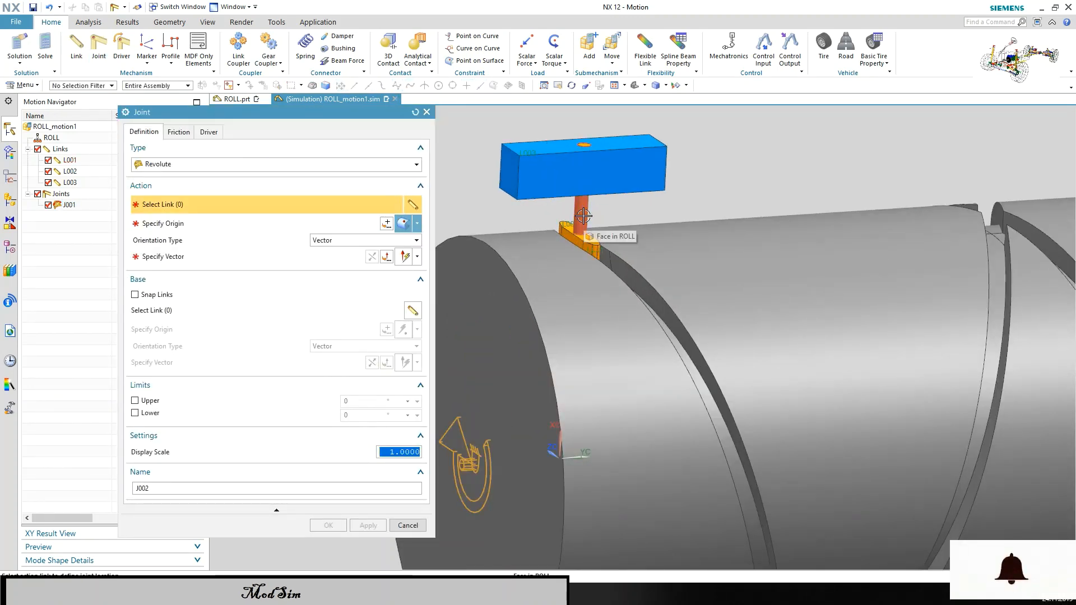
{"action": "left_click", "coordinate": [583, 216]}
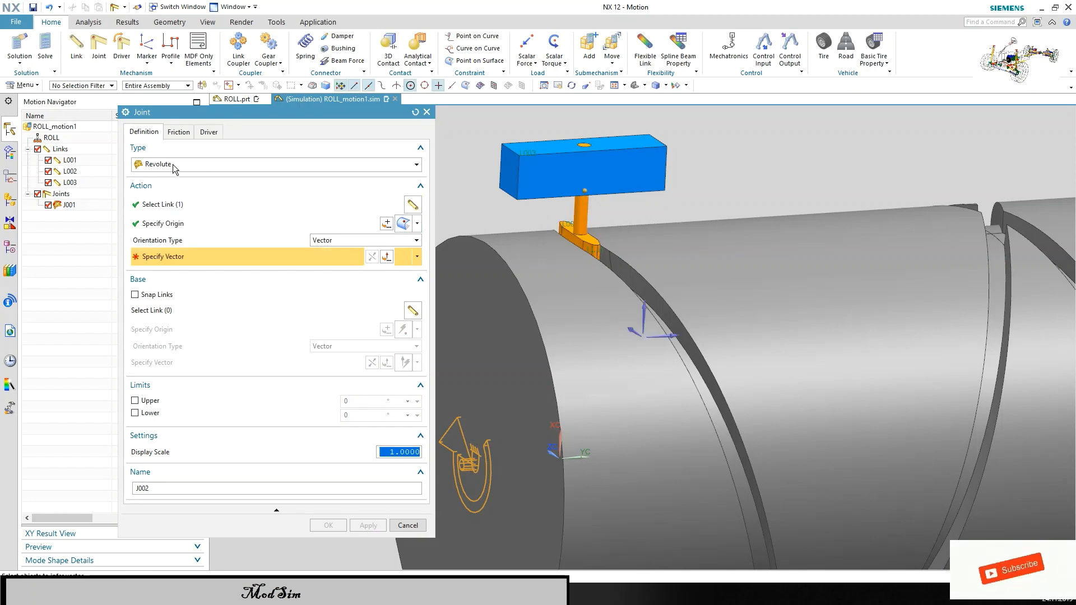
{"action": "left_click", "coordinate": [650, 306]}
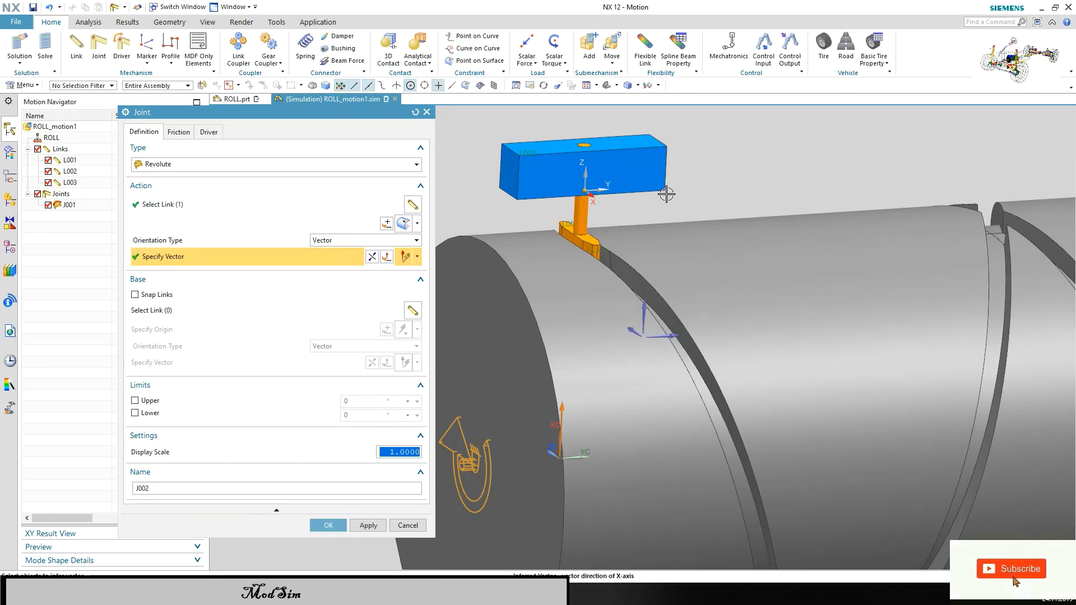
{"action": "mouse_move", "coordinate": [666, 194]}
{"action": "middle_mouse_down"}
{"action": "mouse_move", "coordinate": [661, 228]}
{"action": "mouse_move", "coordinate": [653, 206]}
{"action": "middle_mouse_up"}
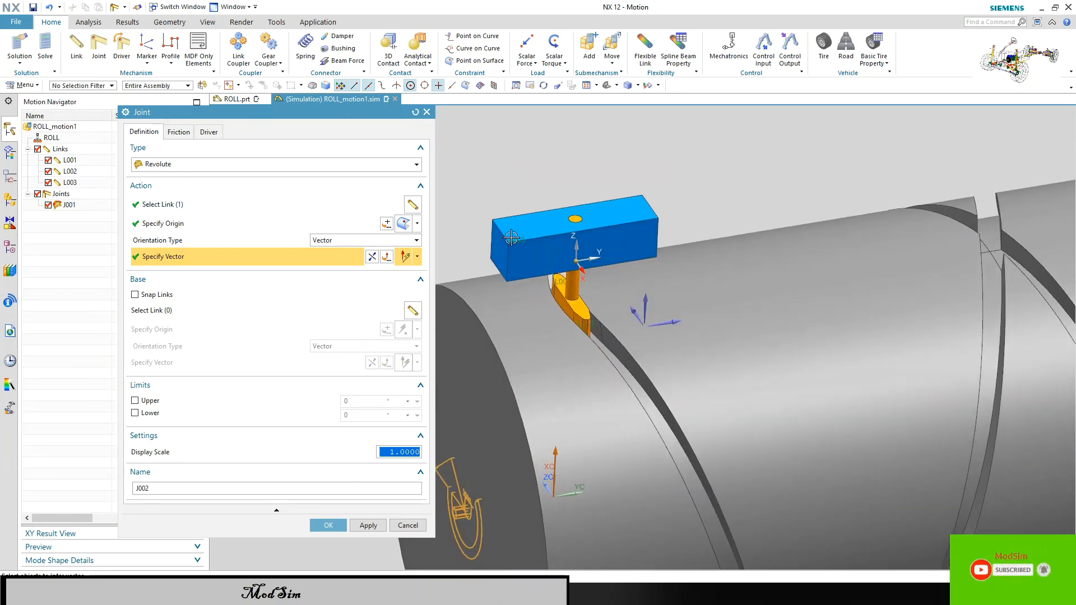
{"action": "left_click", "coordinate": [162, 310]}
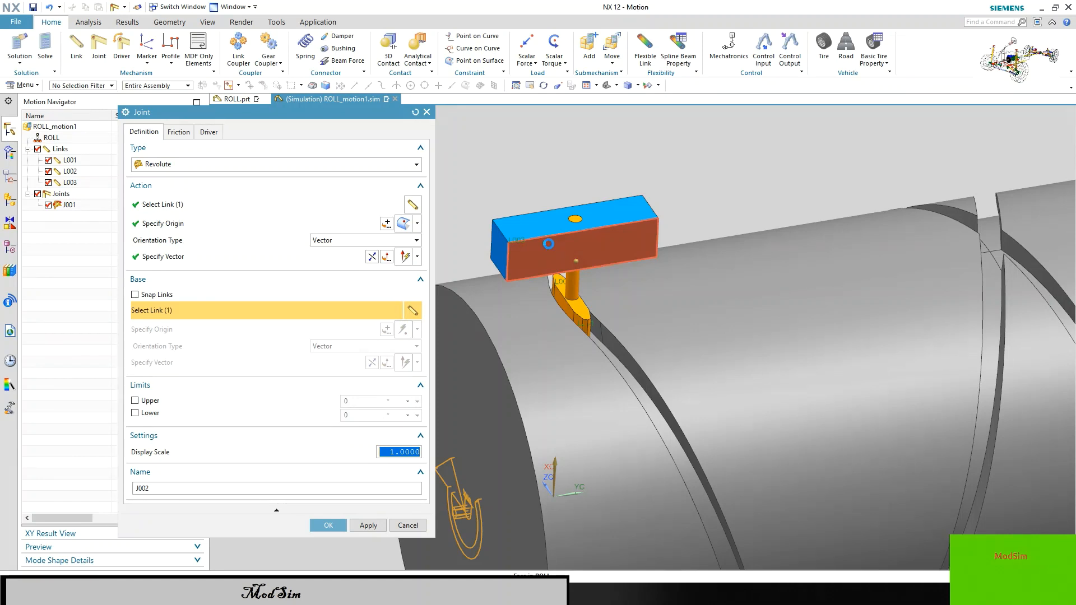
{"action": "left_click", "coordinate": [549, 243]}
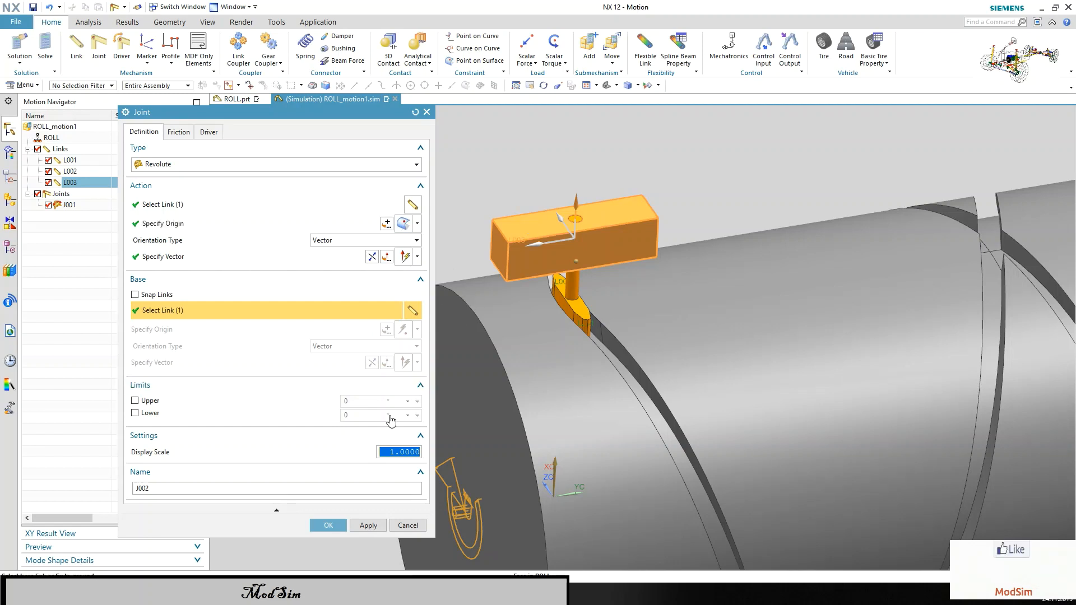
Set the follower pin joint's origin to the arc centre of the pin's top circle and create the joint.
{"action": "left_click", "coordinate": [217, 224]}
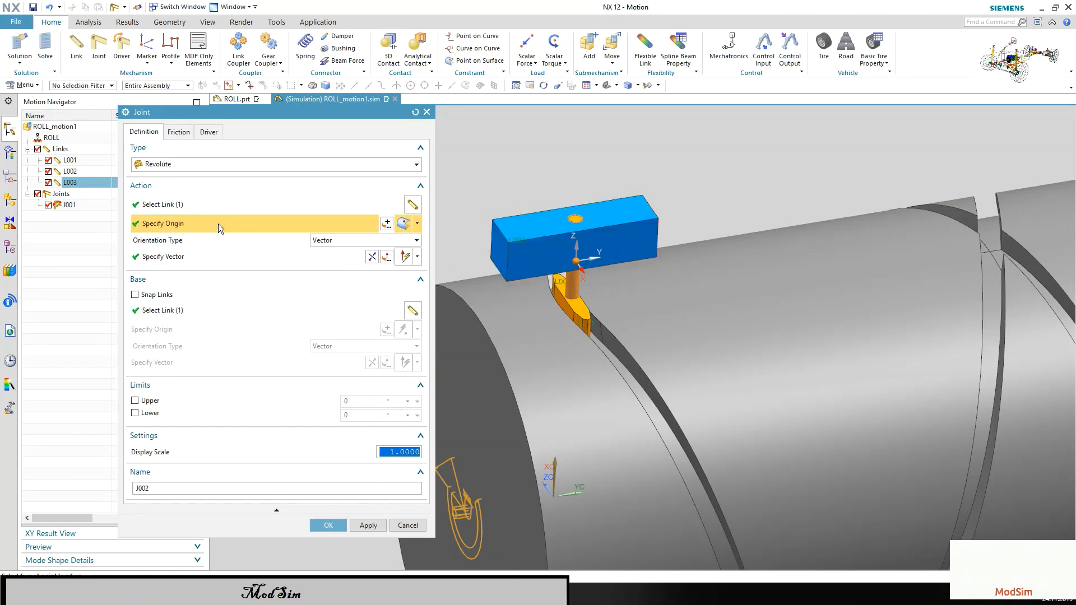
{"action": "scroll", "coordinate": [580, 217], "scroll_direction": "up", "scroll_amount": 2}
{"action": "scroll", "coordinate": [581, 217], "scroll_direction": "up", "scroll_amount": 2}
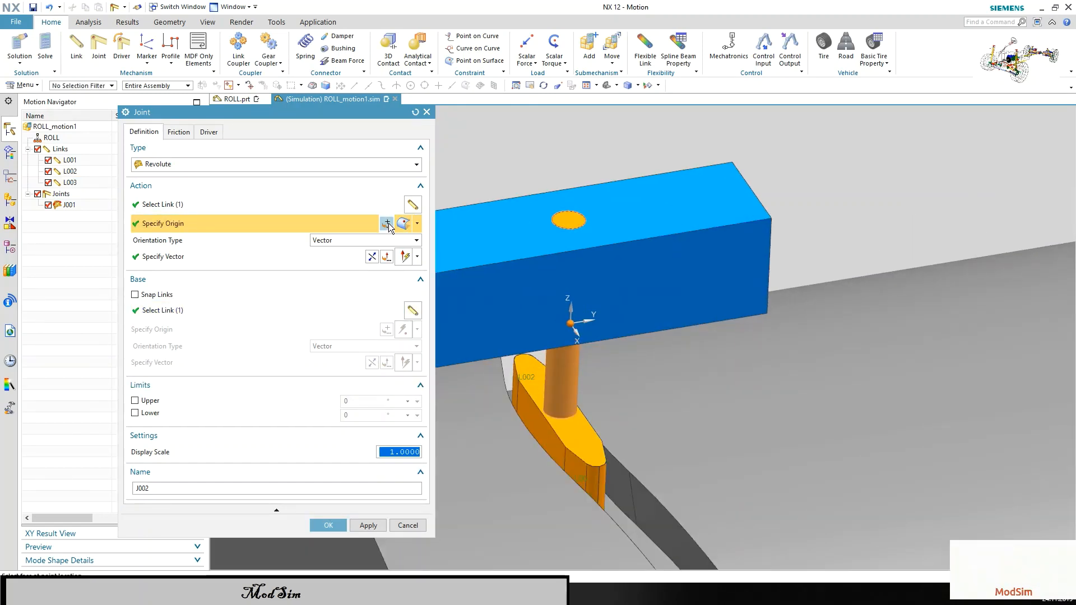
{"action": "left_click", "coordinate": [388, 223]}
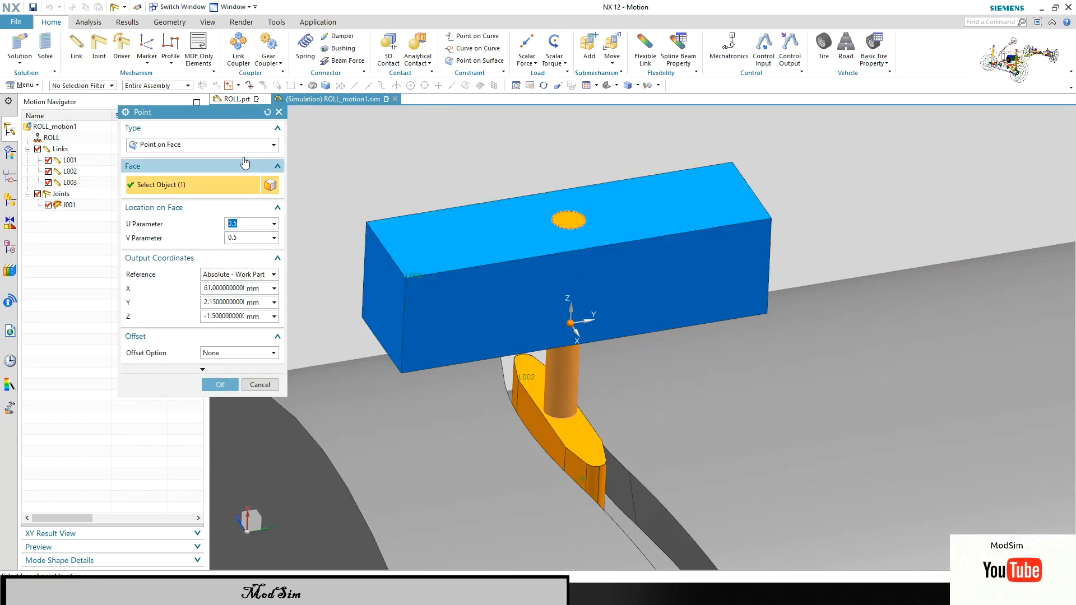
{"action": "left_click", "coordinate": [244, 145]}
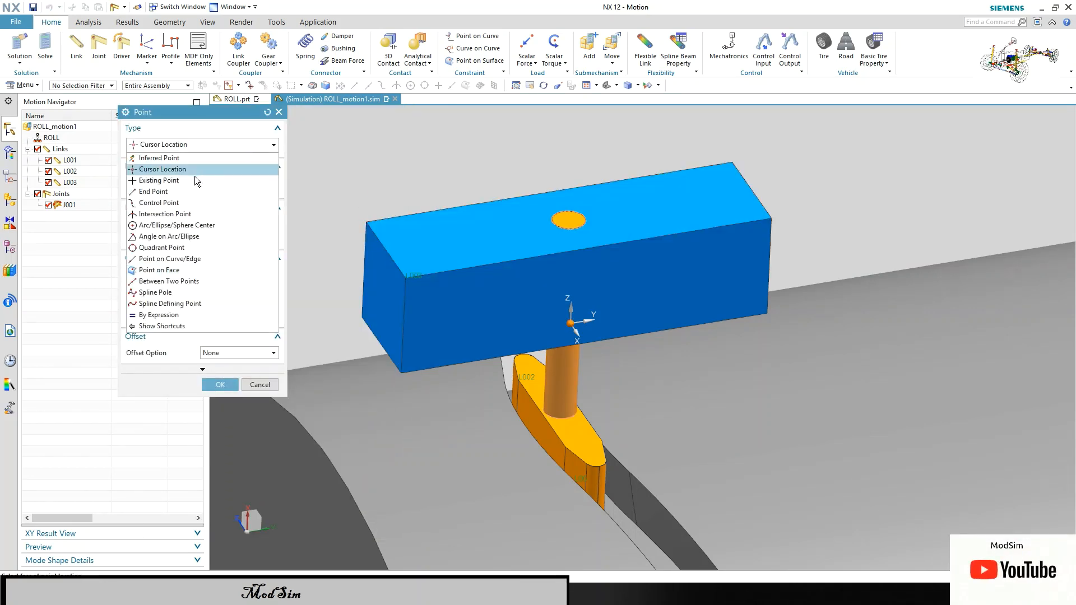
{"action": "left_click", "coordinate": [167, 226]}
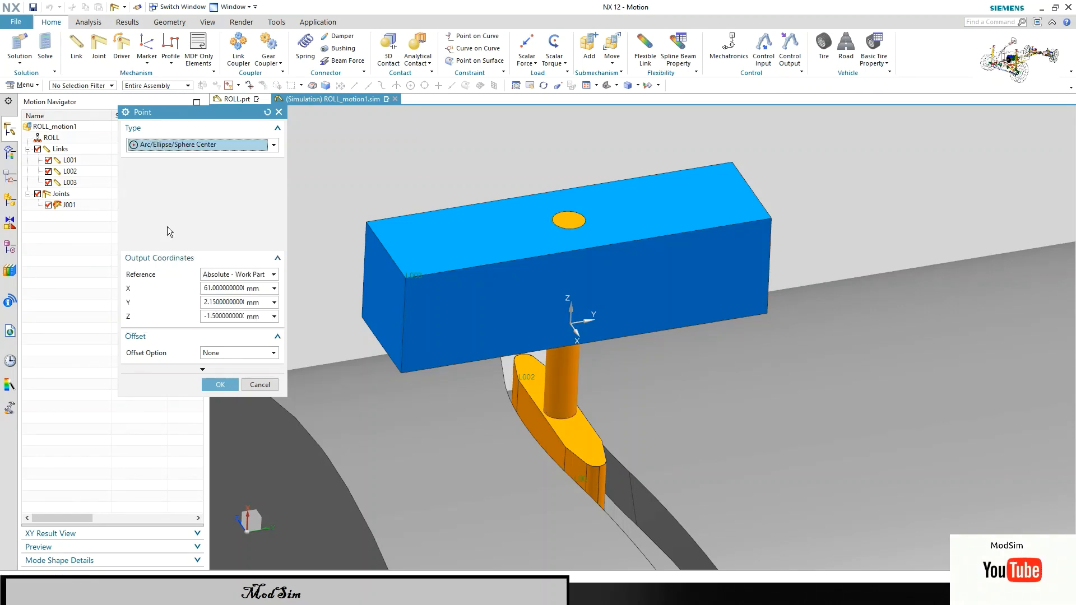
{"action": "left_click", "coordinate": [580, 224]}
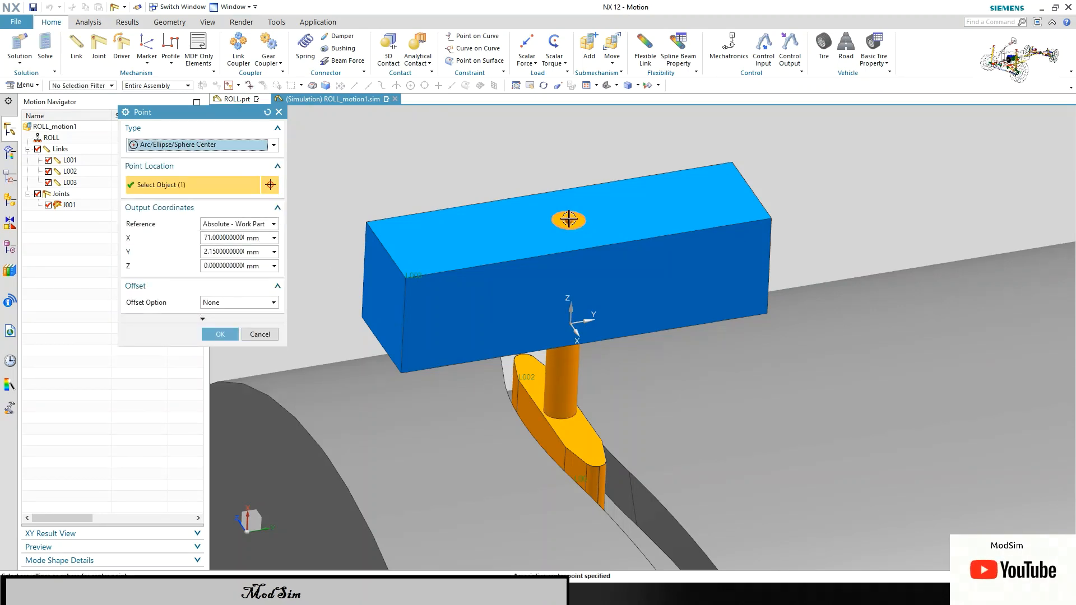
{"action": "left_click", "coordinate": [218, 336]}
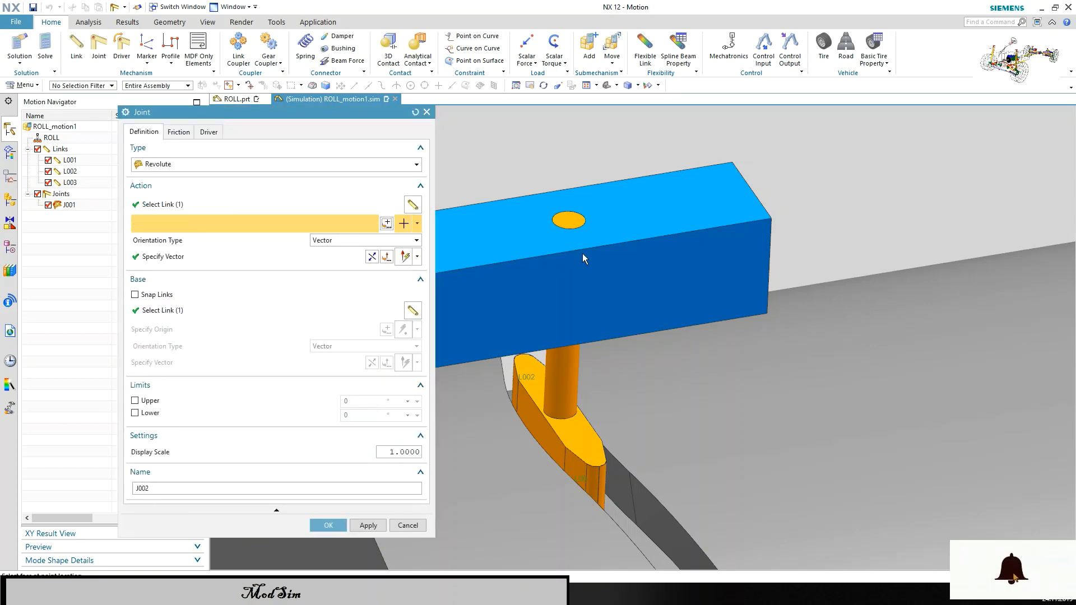
{"action": "scroll", "coordinate": [607, 251], "scroll_direction": "down", "scroll_amount": 5}
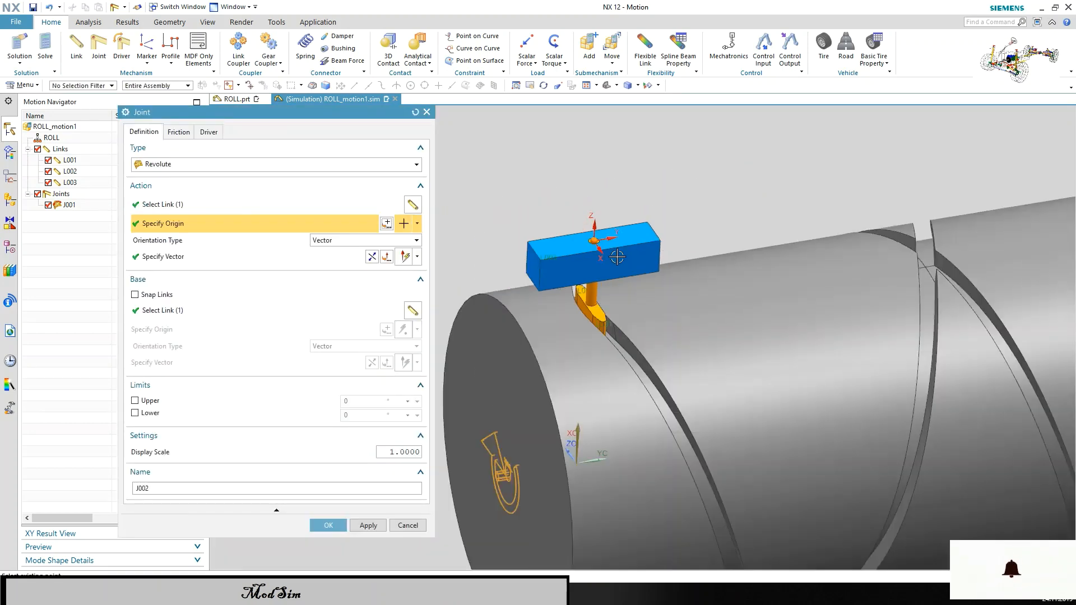
{"action": "left_click", "coordinate": [330, 525]}
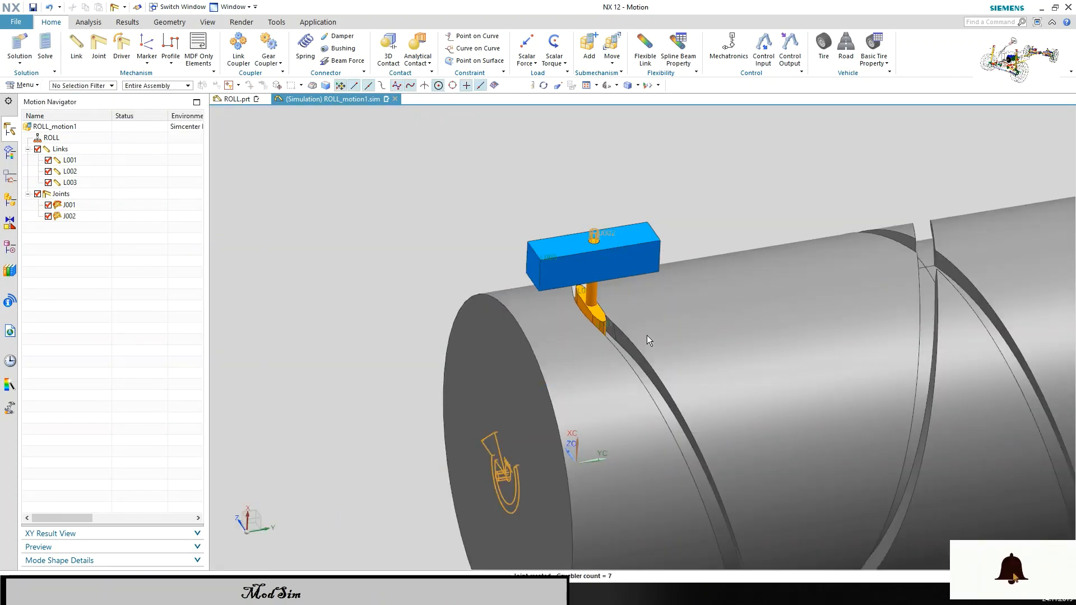
Create a slider joint on the blue block with its origin on the block's end face and its vector along the Y axis.
{"action": "middle_click_drag", "start_coordinate": [651, 342], "coordinate": [650, 407]}
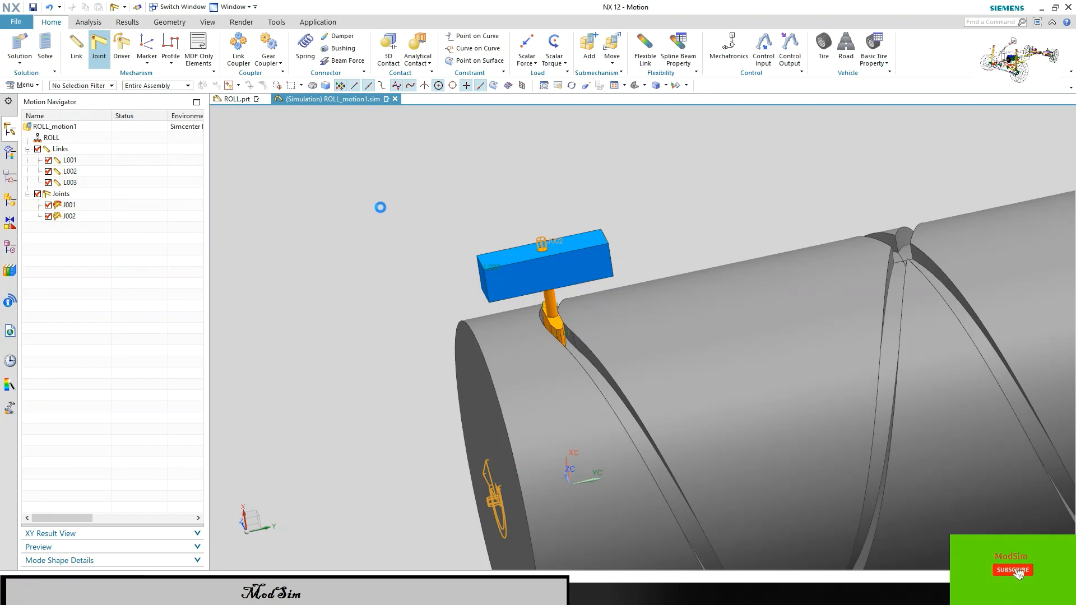
{"action": "scroll", "coordinate": [619, 223], "scroll_direction": "down", "scroll_amount": 3}
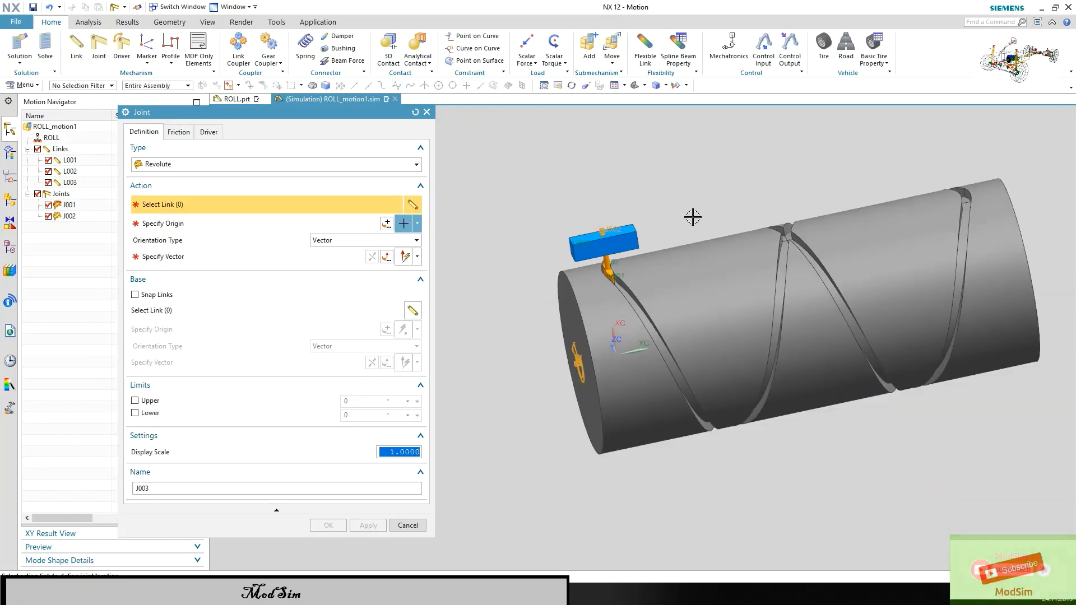
{"action": "left_click", "coordinate": [294, 166]}
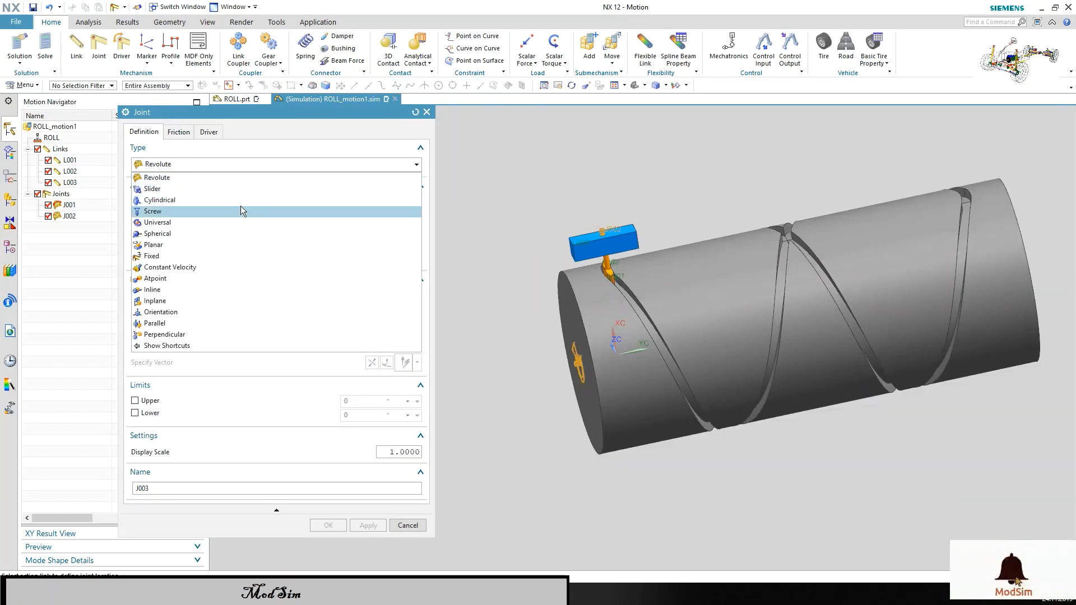
{"action": "left_click", "coordinate": [218, 189]}
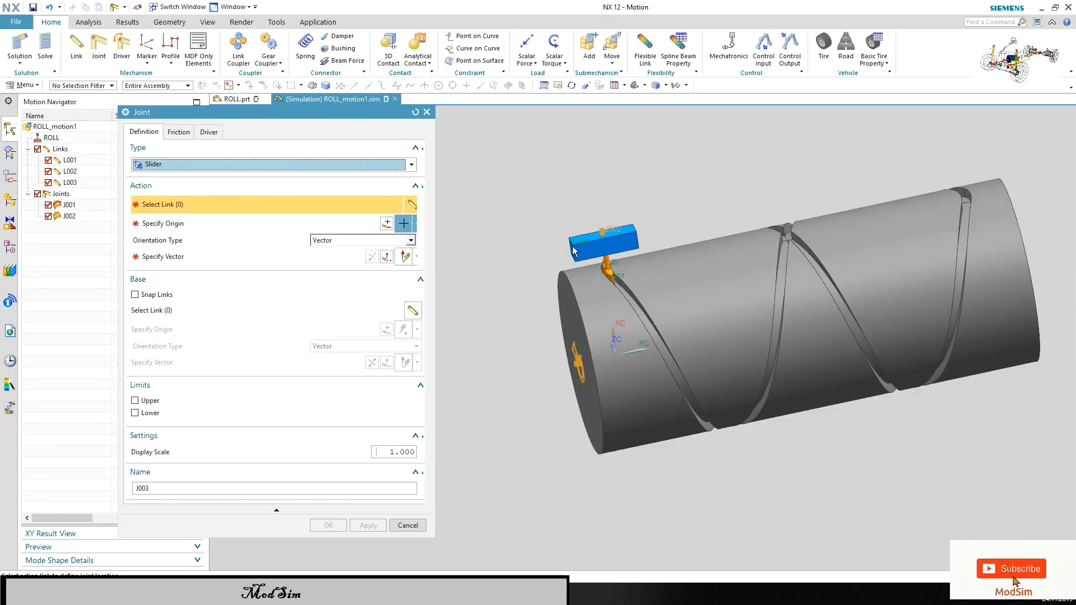
{"action": "scroll", "coordinate": [551, 238], "scroll_direction": "up", "scroll_amount": 3}
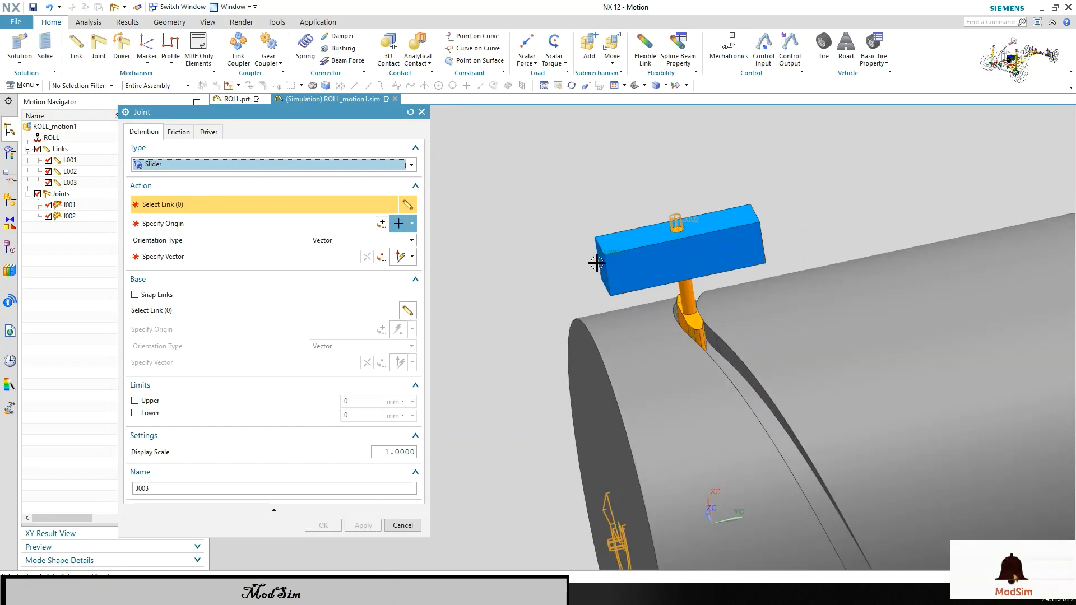
{"action": "middle_click_drag", "start_coordinate": [588, 262], "coordinate": [638, 265]}
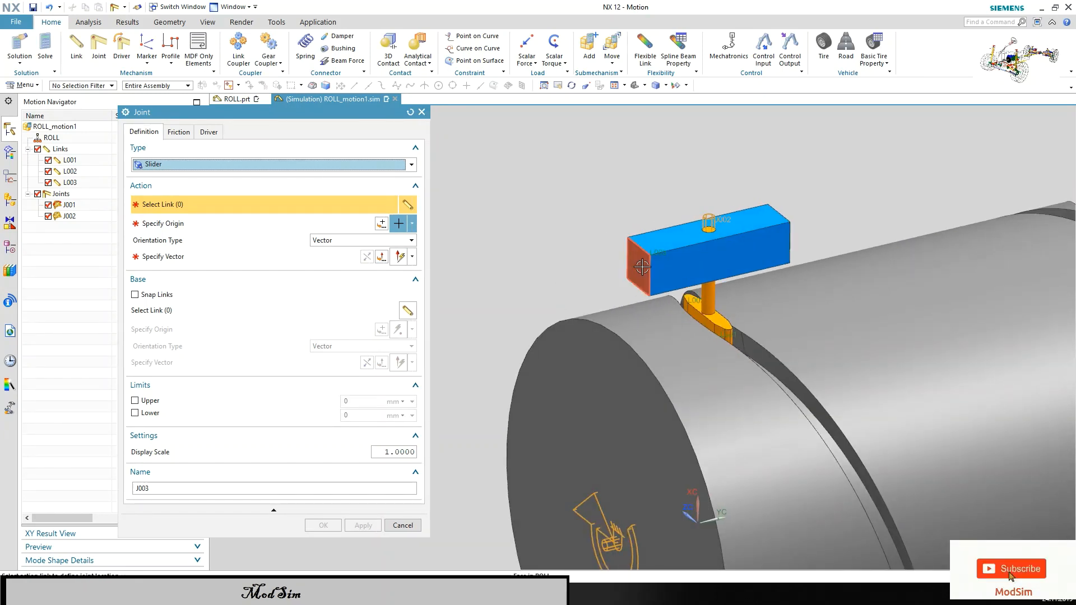
{"action": "left_click", "coordinate": [642, 267]}
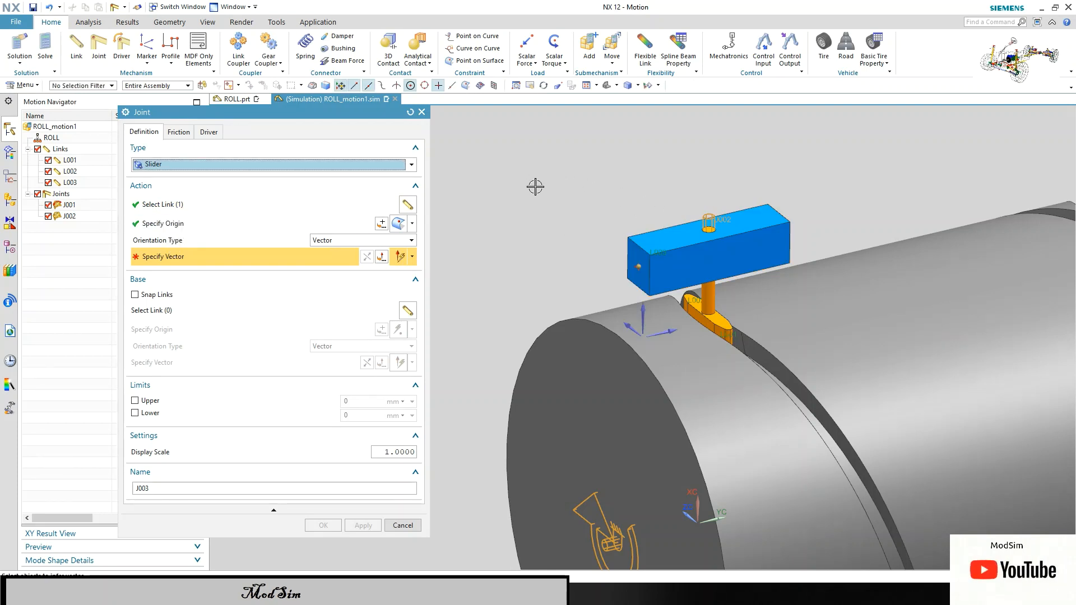
{"action": "left_click", "coordinate": [673, 331]}
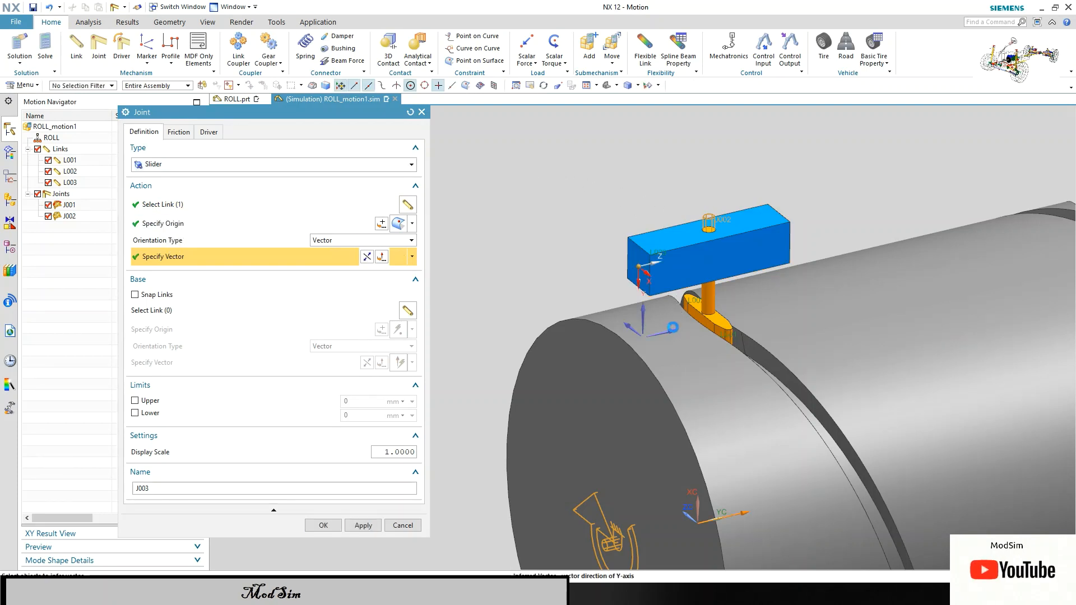
{"action": "mouse_move", "coordinate": [703, 268]}
{"action": "middle_mouse_down"}
{"action": "mouse_move", "coordinate": [685, 259]}
{"action": "mouse_move", "coordinate": [695, 264]}
{"action": "middle_mouse_up"}
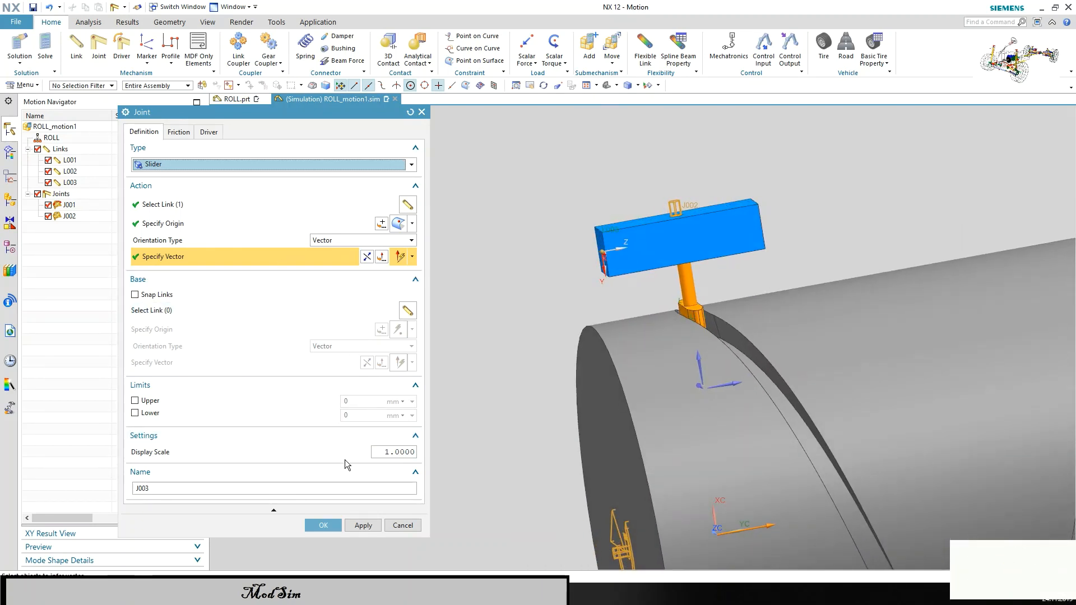
{"action": "left_click", "coordinate": [324, 525]}
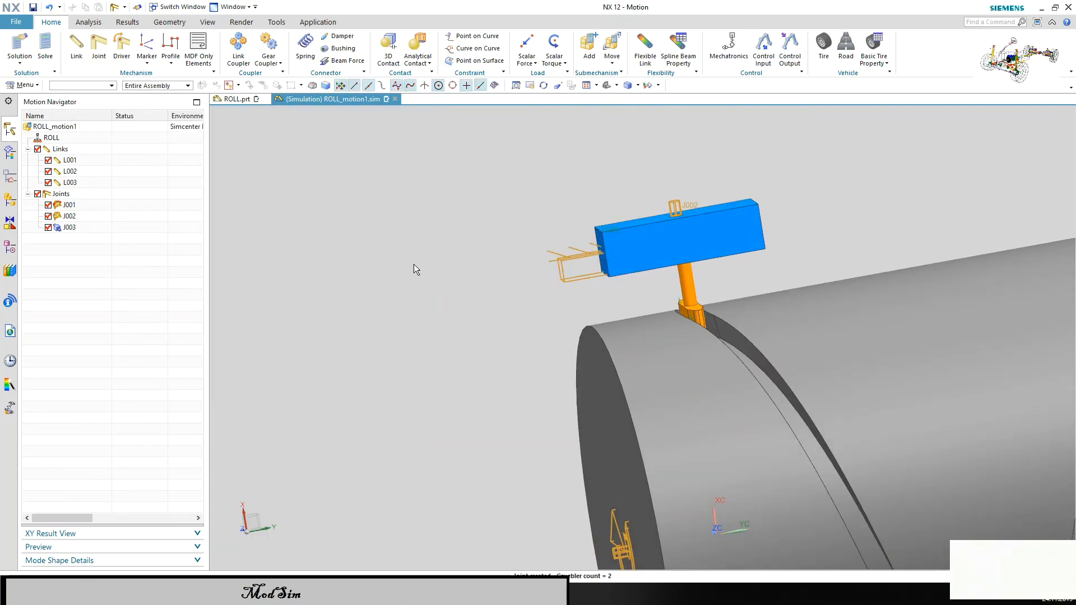
Create a CAD-type 3D contact with the orange follower pin as action body and the grooved roll as base body.
{"action": "scroll", "coordinate": [413, 263], "scroll_direction": "down", "scroll_amount": 5}
{"action": "middle_click_drag", "start_coordinate": [549, 322], "coordinate": [544, 329]}
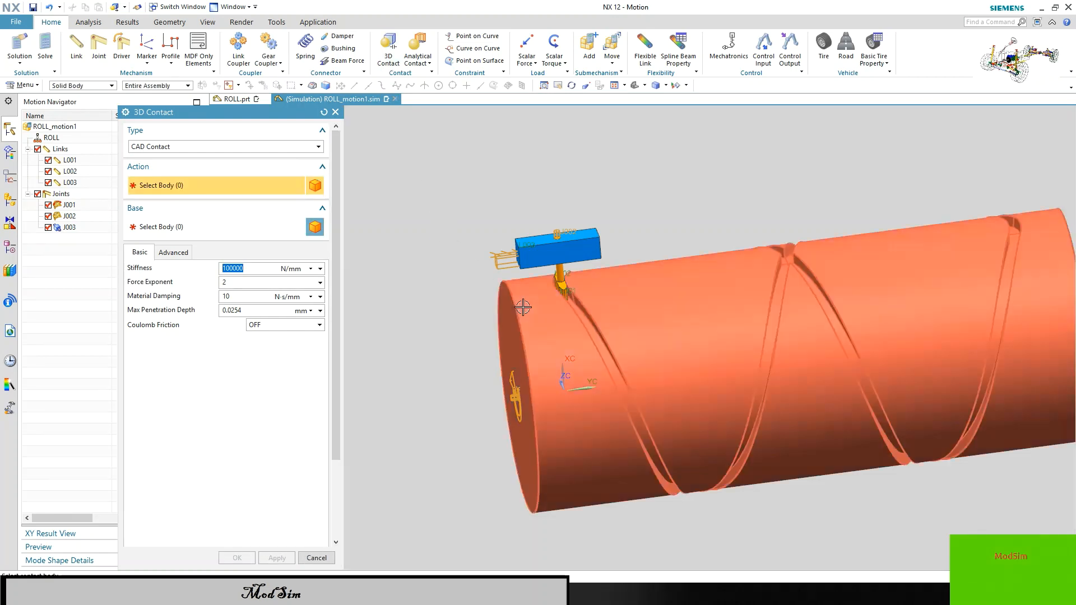
{"action": "scroll", "coordinate": [401, 279], "scroll_direction": "up", "scroll_amount": 2}
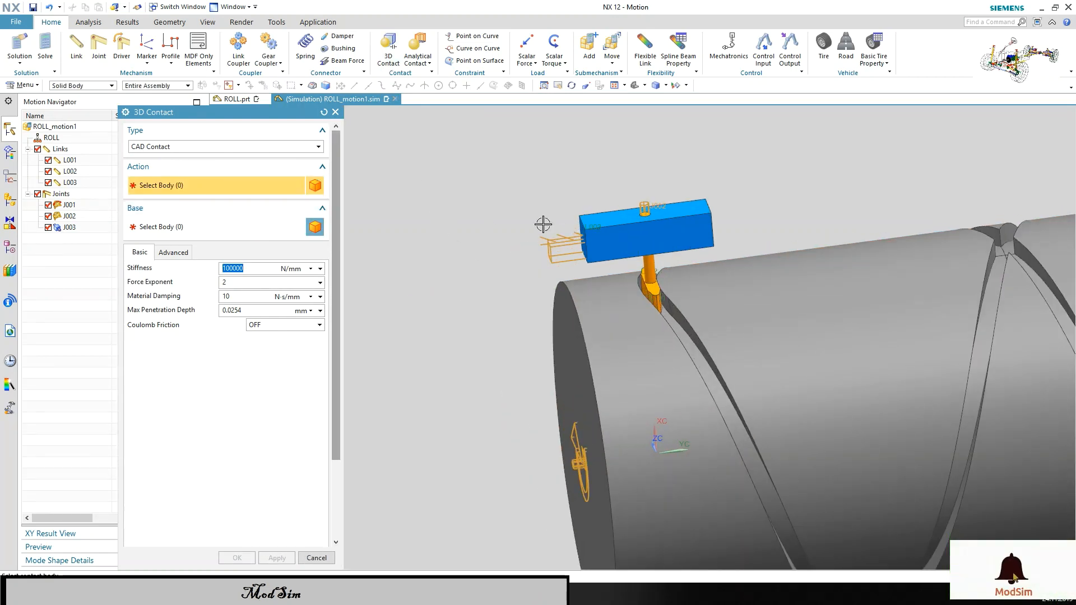
{"action": "left_click", "coordinate": [651, 289]}
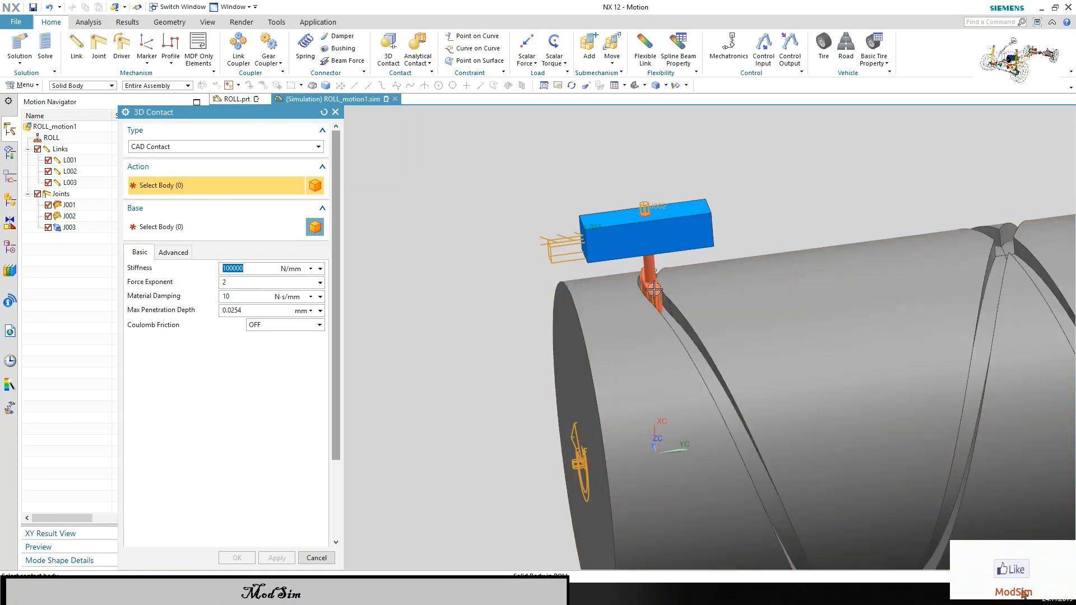
{"action": "left_click", "coordinate": [168, 228]}
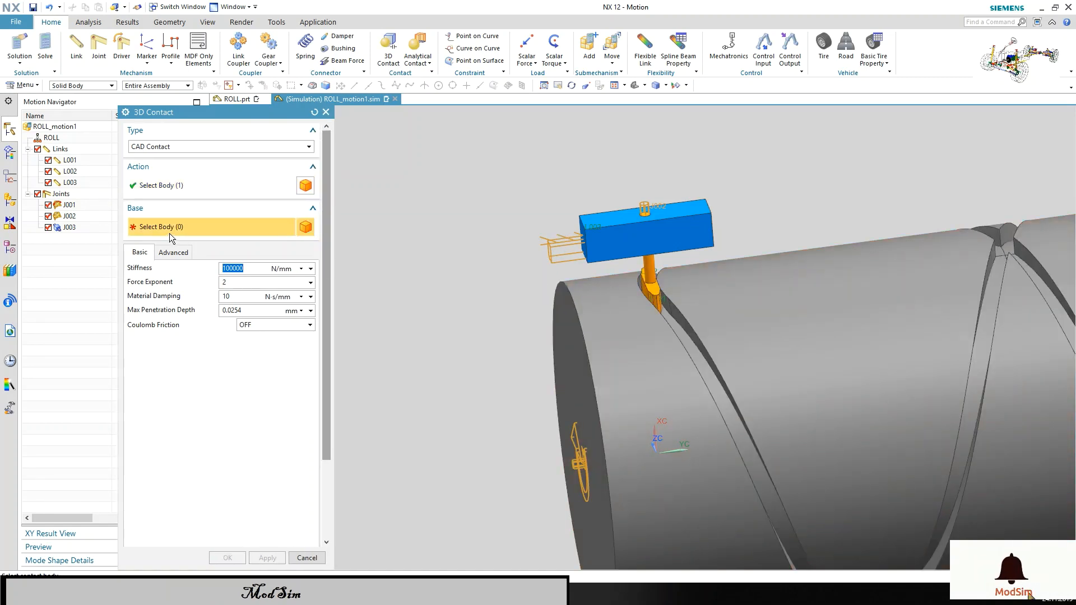
{"action": "left_click", "coordinate": [672, 370]}
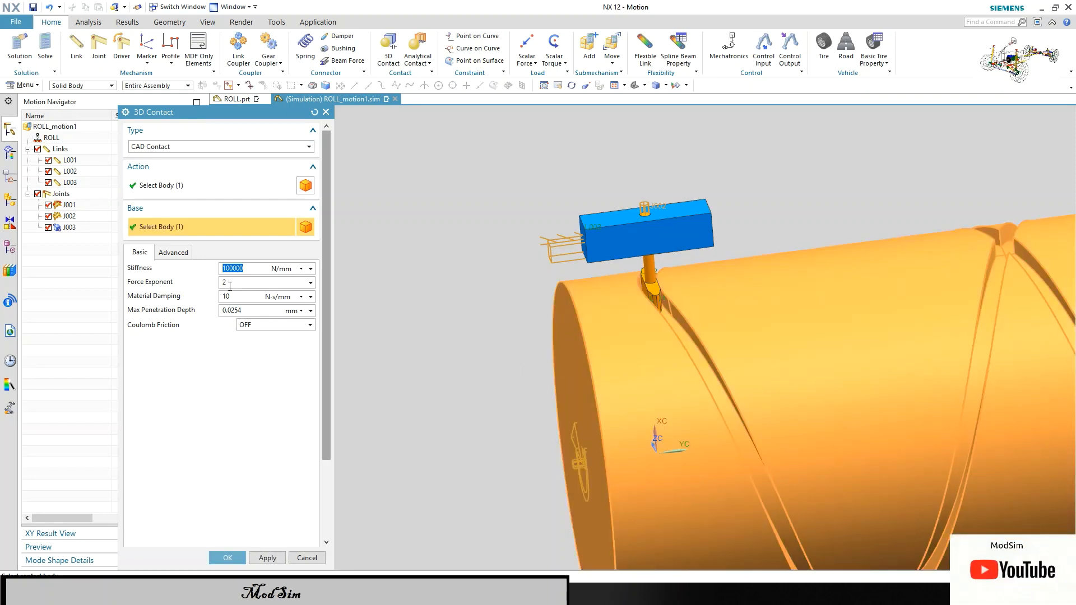
{"action": "left_click", "coordinate": [173, 252]}
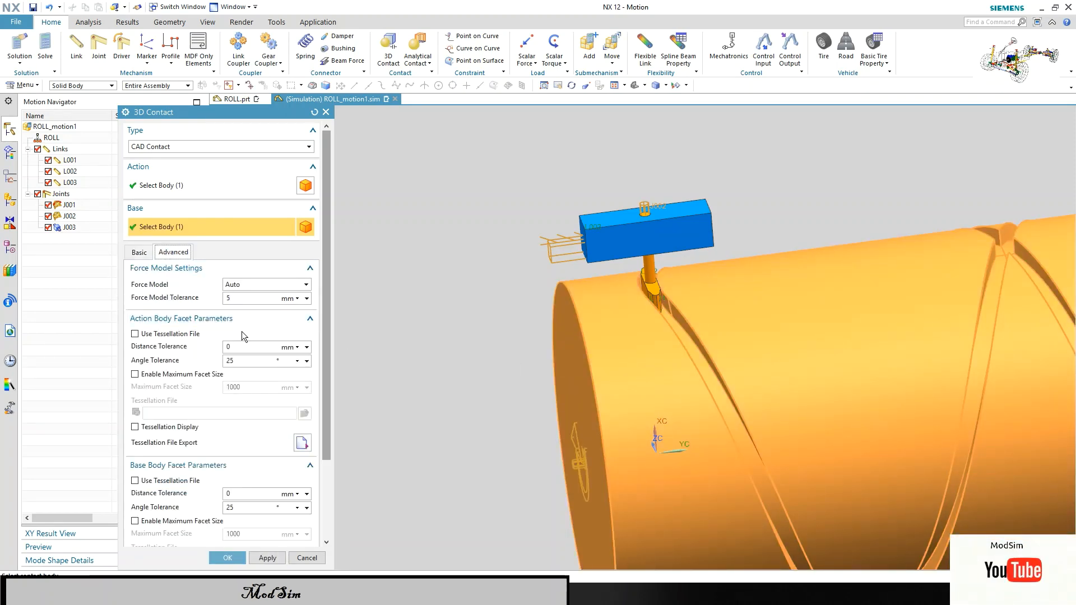
{"action": "scroll", "coordinate": [271, 480], "scroll_direction": "down", "scroll_amount": 3}
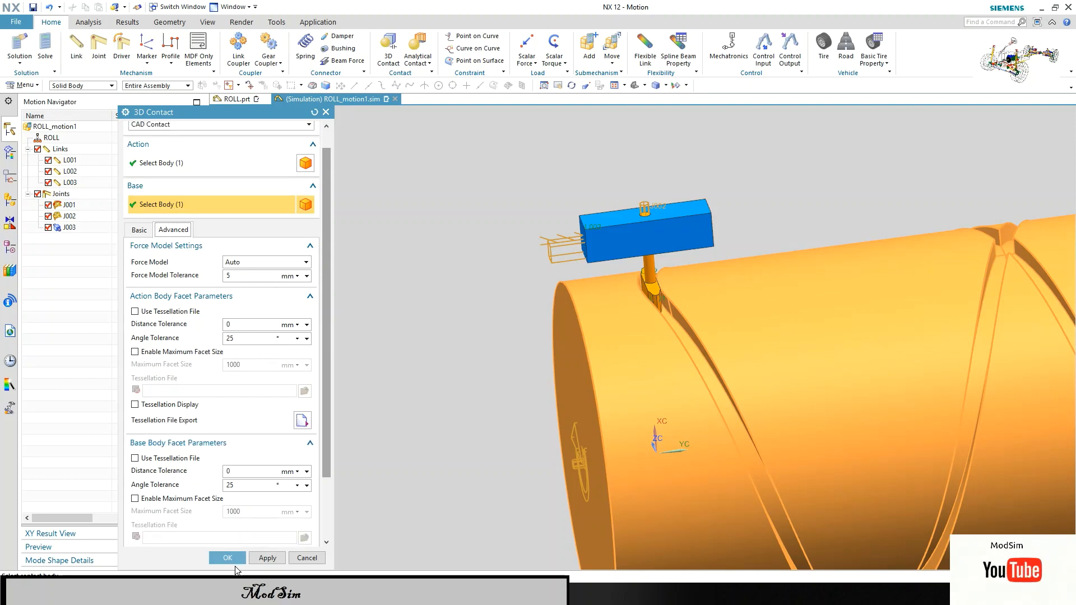
{"action": "left_click", "coordinate": [231, 562]}
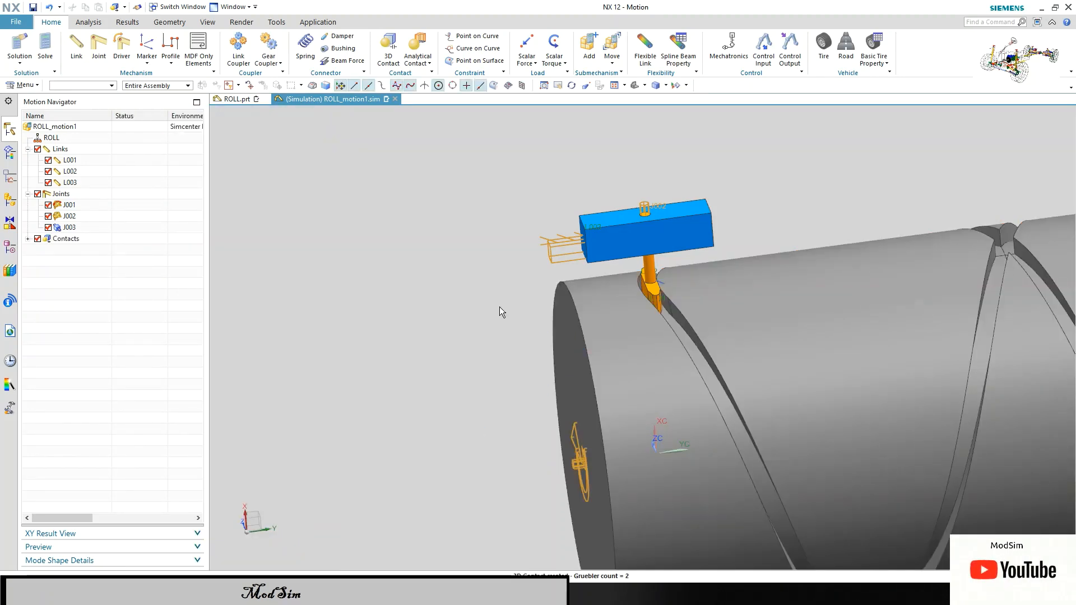
Create a Normal Run Kinematics/Dynamics solution with a time of 50 s and 50 steps.
{"action": "scroll", "coordinate": [441, 295], "scroll_direction": "down", "scroll_amount": 2}
{"action": "scroll", "coordinate": [596, 291], "scroll_direction": "up", "scroll_amount": 3}
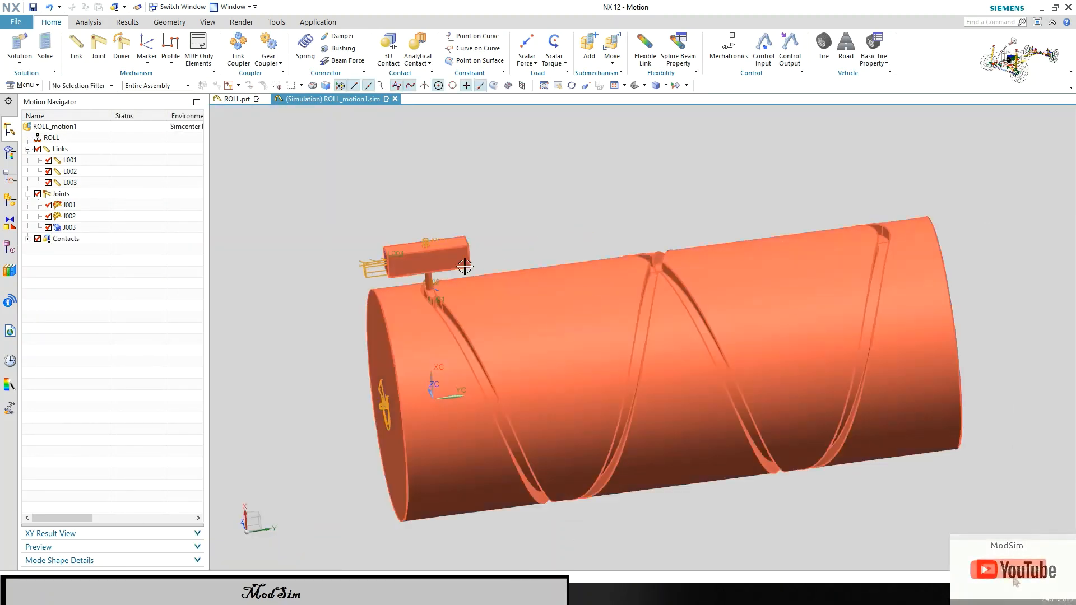
{"action": "left_click", "coordinate": [21, 61]}
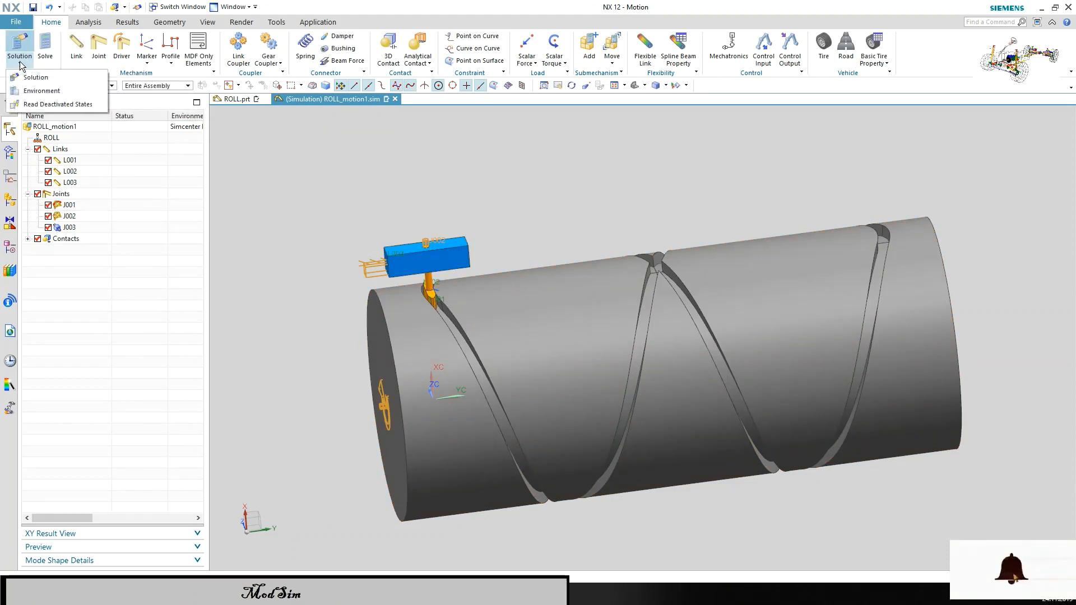
{"action": "left_click", "coordinate": [35, 80]}
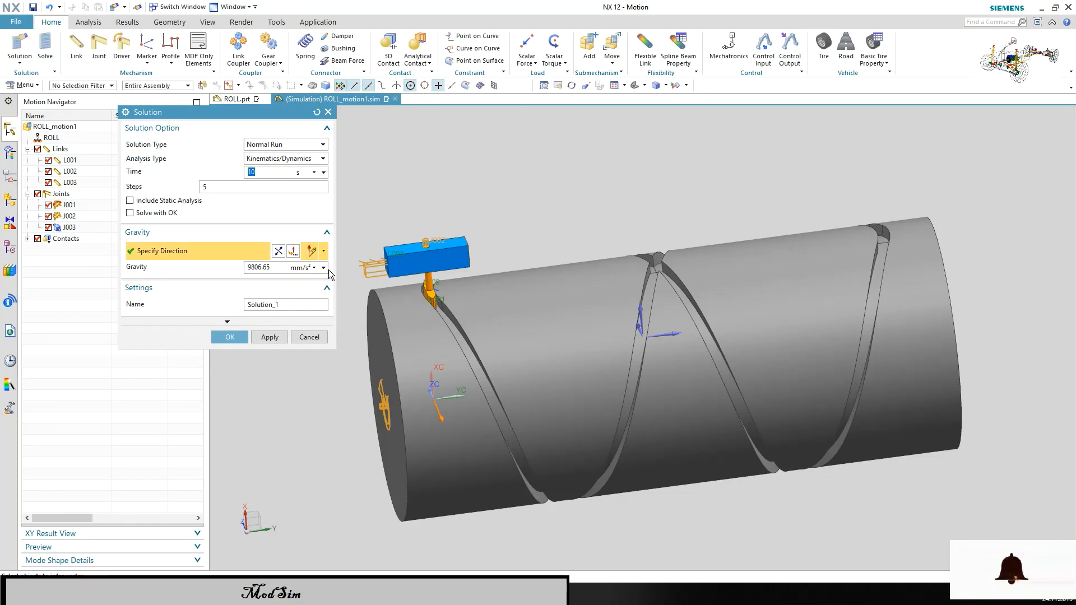
{"action": "left_click", "coordinate": [275, 174]}
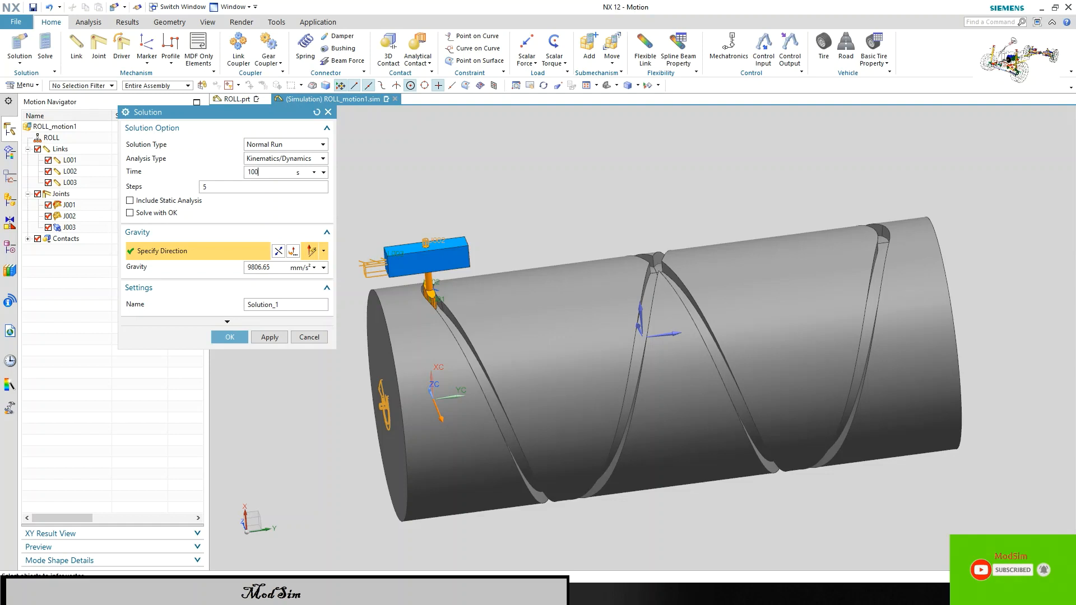
{"action": "left_click", "coordinate": [224, 185]}
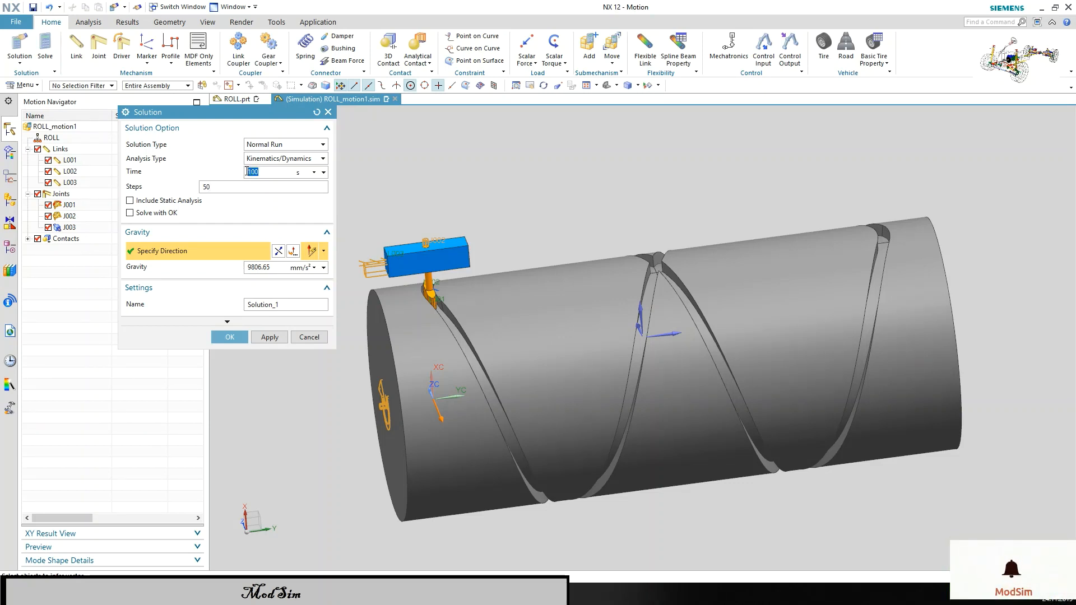
{"action": "type", "text": "50"}
{"action": "left_click", "coordinate": [235, 339]}
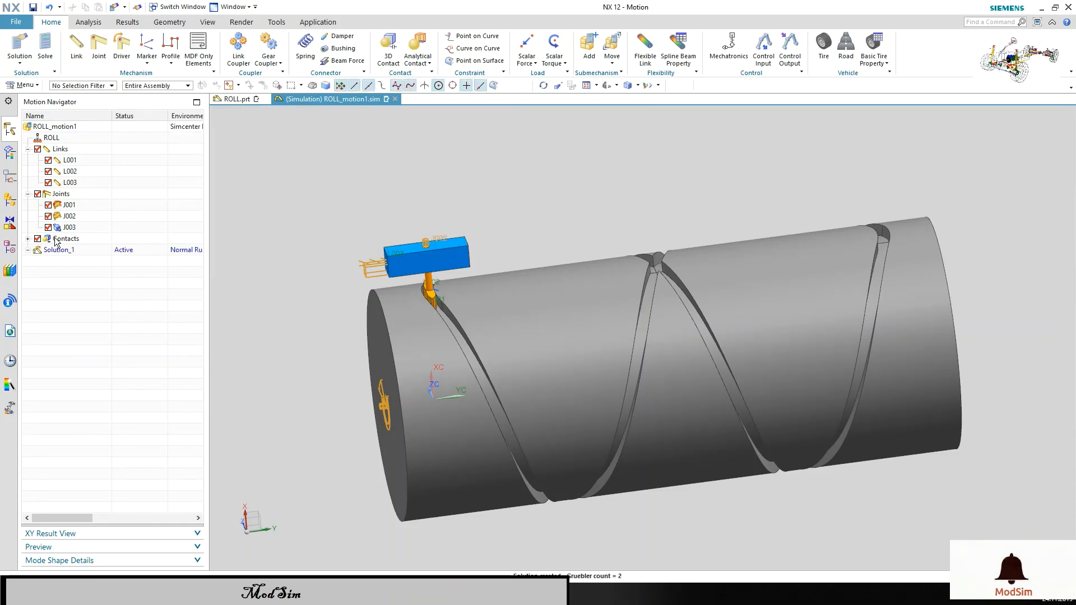
Solve Solution_1 and close the solver's progress report.
{"action": "left_click", "coordinate": [47, 255]}
{"action": "right_click", "coordinate": [47, 255]}
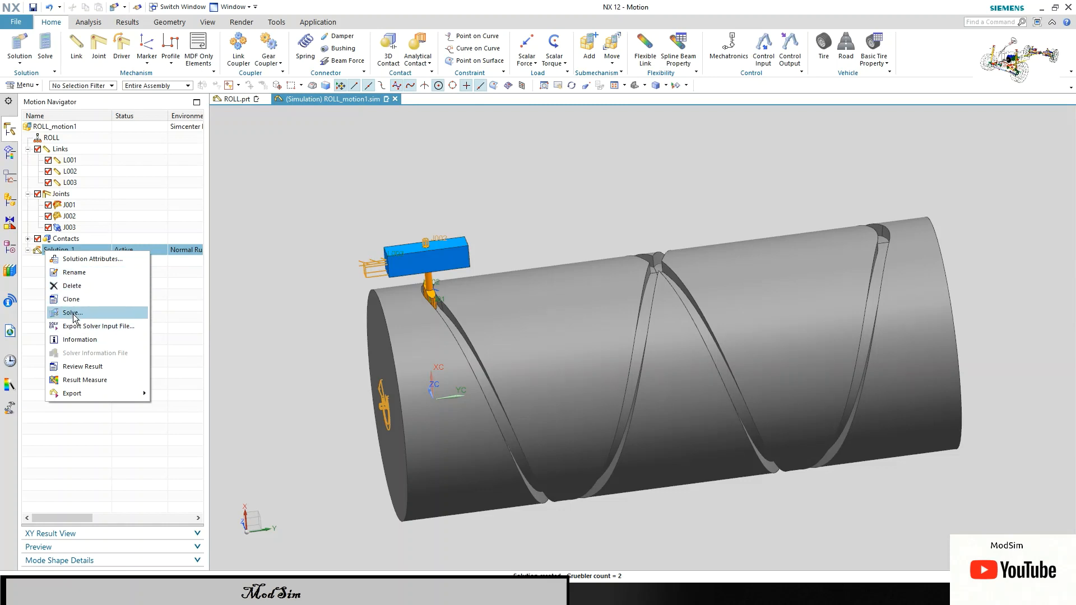
{"action": "left_click", "coordinate": [73, 313]}
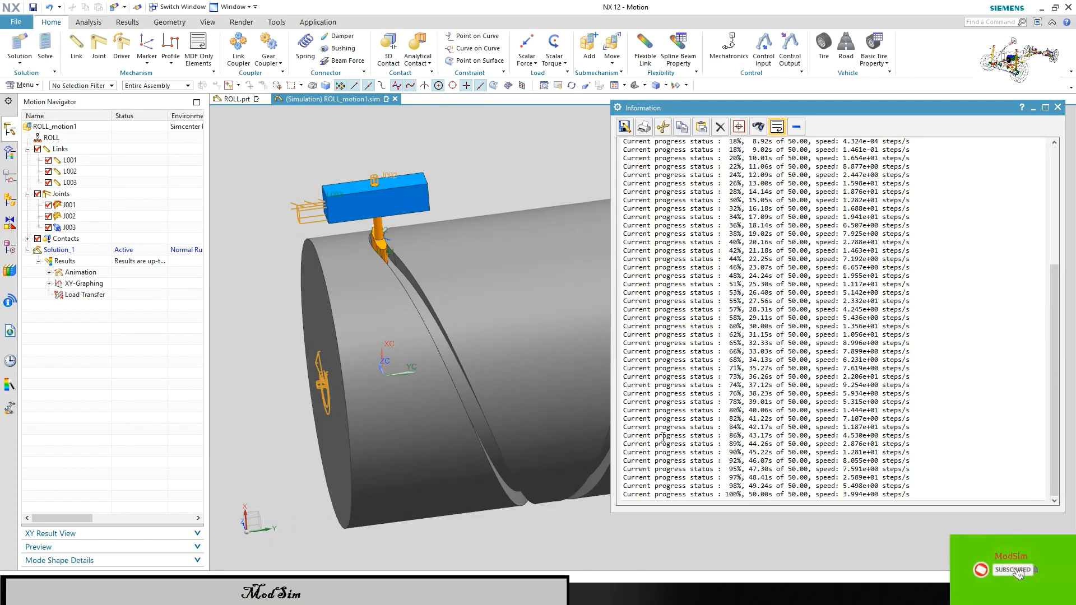
{"action": "left_click", "coordinate": [1058, 108]}
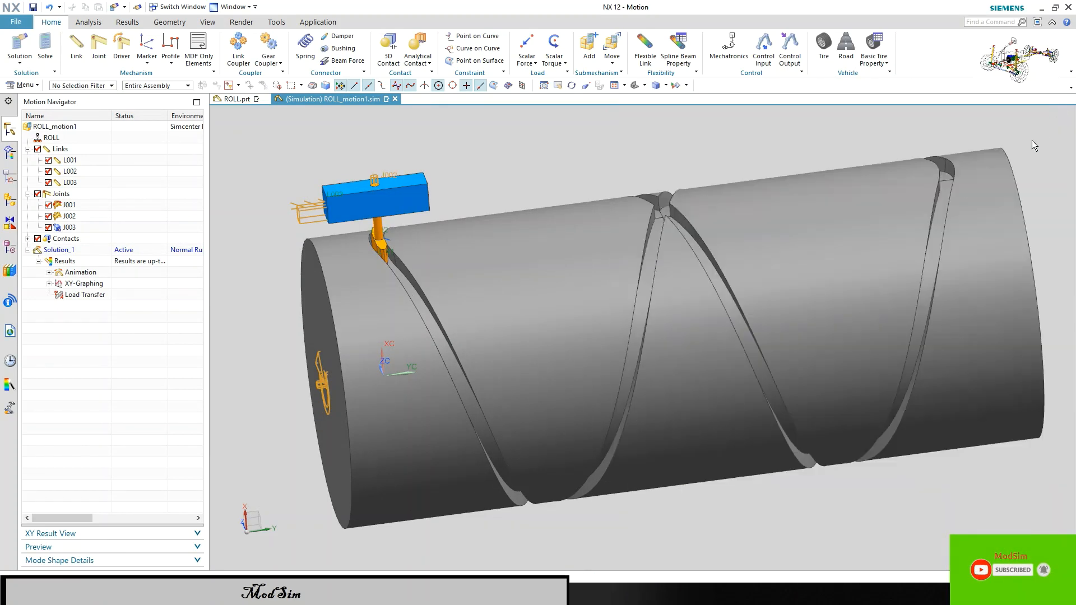
Play the solved motion's animation with the view looking straight down onto the block and roll.
{"action": "left_click", "coordinate": [91, 22]}
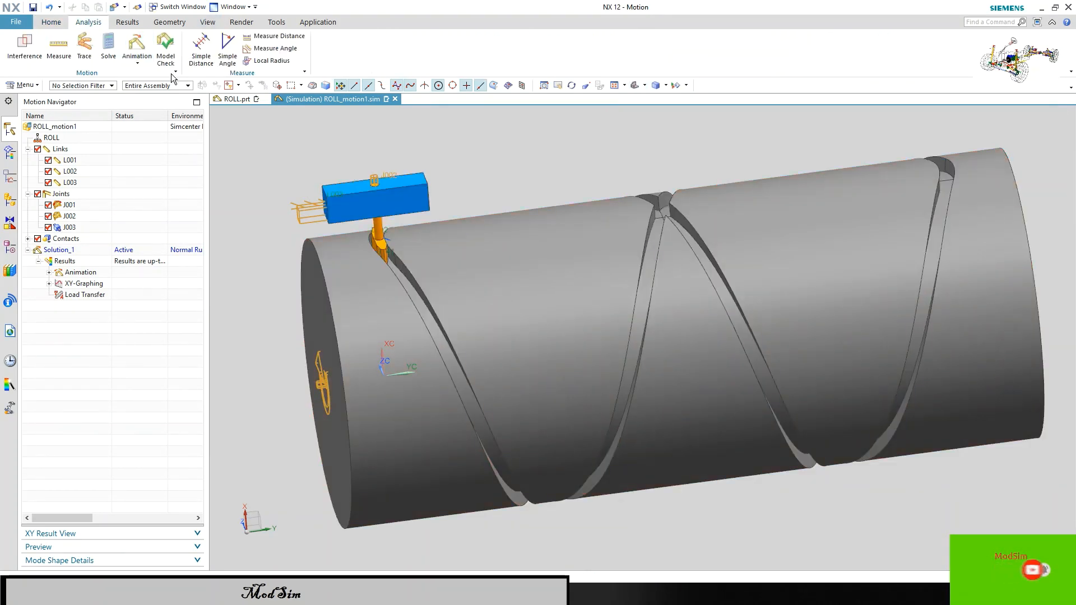
{"action": "left_click", "coordinate": [645, 85]}
{"action": "left_click", "coordinate": [672, 118]}
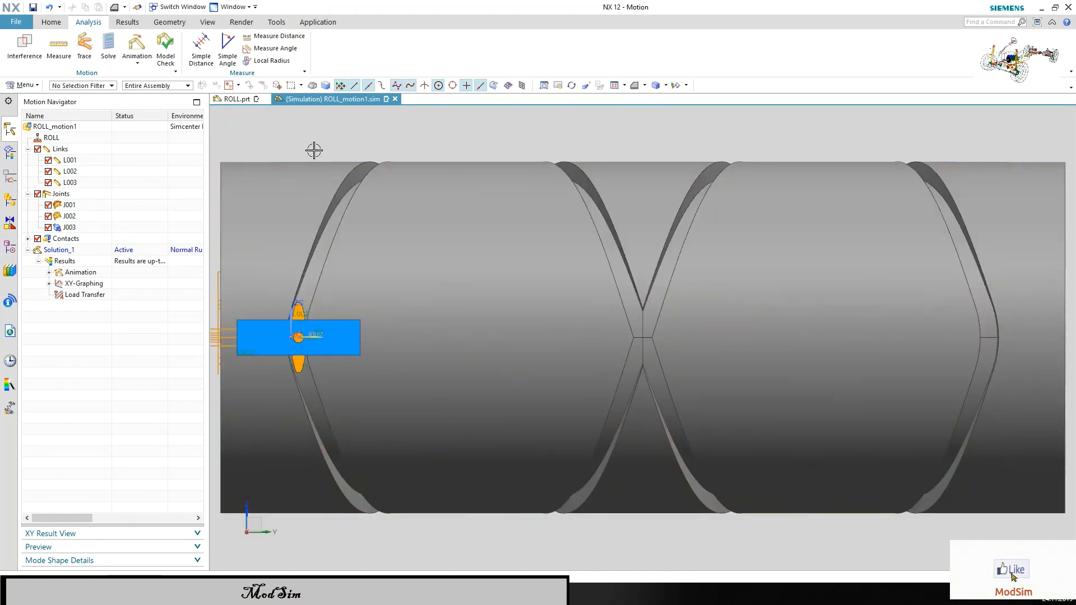
{"action": "left_click", "coordinate": [137, 63]}
{"action": "left_click", "coordinate": [143, 78]}
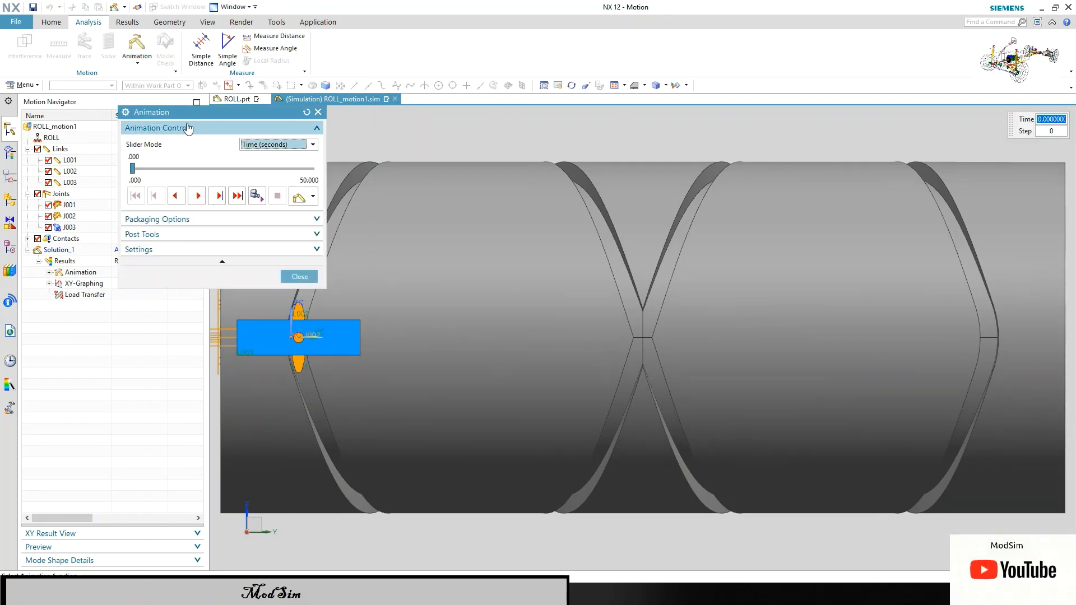
{"action": "left_click_drag", "start_coordinate": [187, 114], "coordinate": [99, 59]}
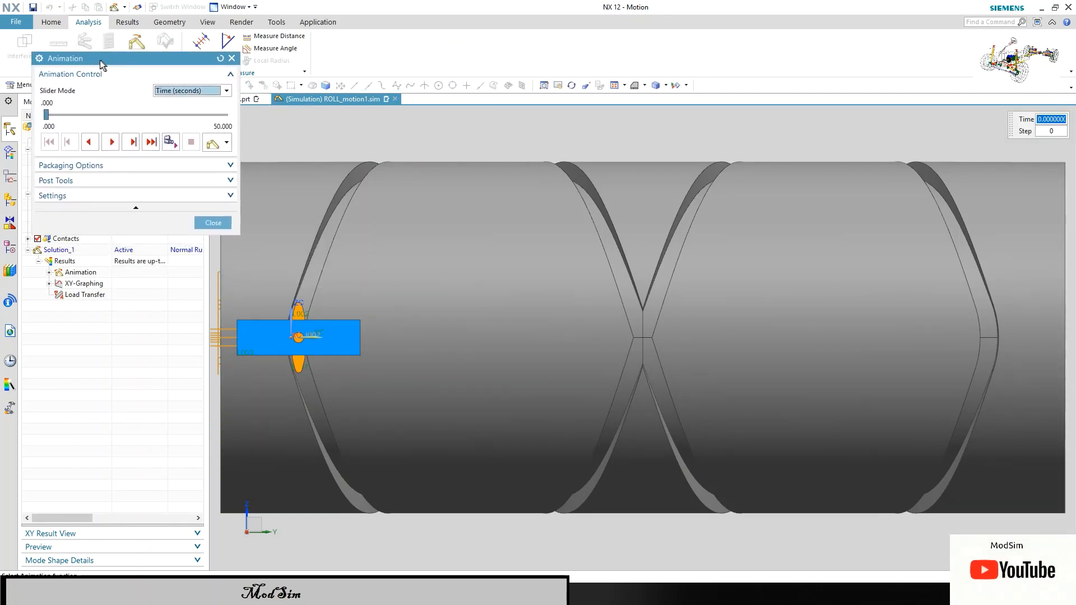
{"action": "scroll", "coordinate": [539, 261], "scroll_direction": "down", "scroll_amount": 2}
{"action": "scroll", "coordinate": [539, 261], "scroll_direction": "up", "scroll_amount": 1}
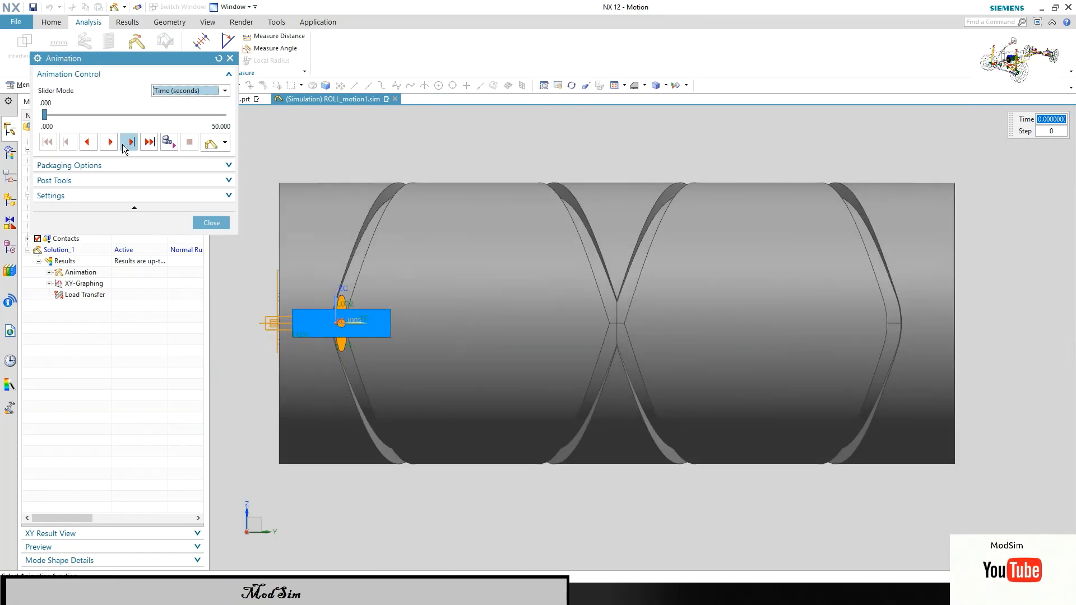
{"action": "left_click", "coordinate": [111, 142]}
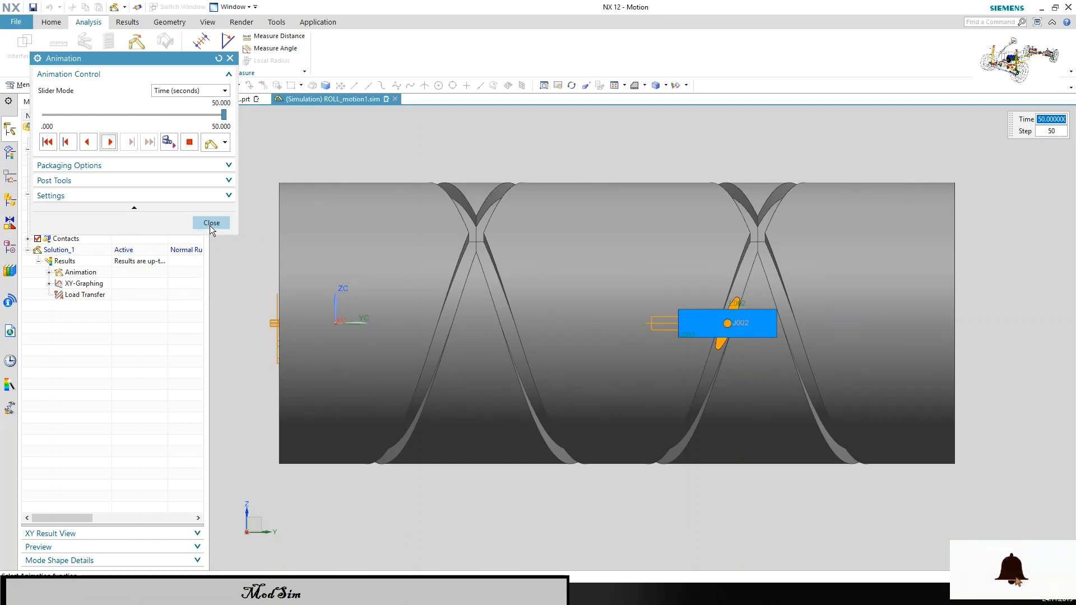
Replay the animation from a tilted side view of the roll and close the animation controls.
{"action": "middle_click_drag", "start_coordinate": [513, 393], "coordinate": [506, 311]}
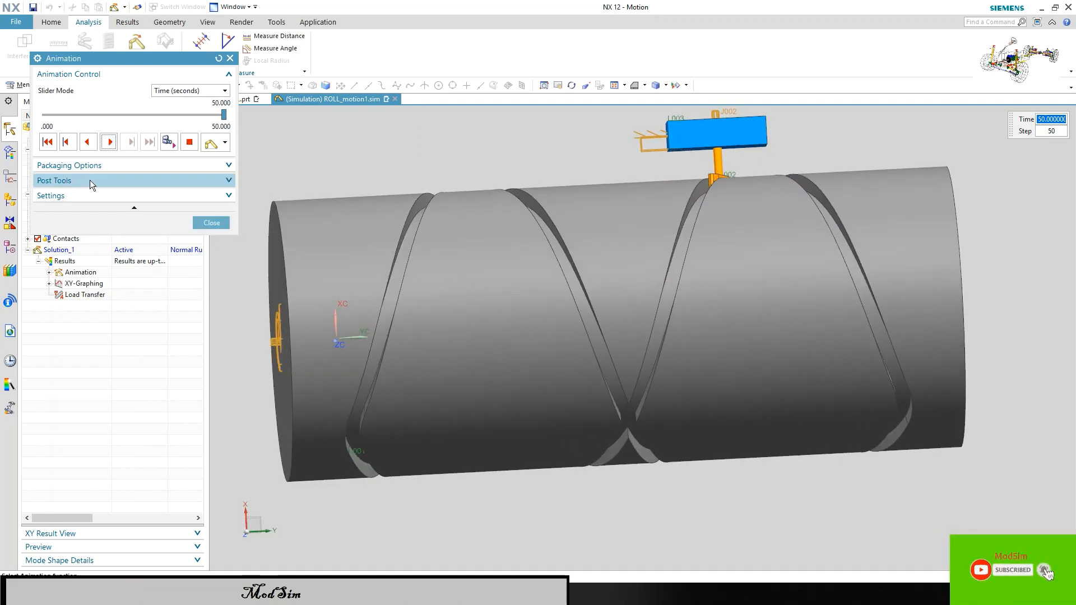
{"action": "left_click", "coordinate": [107, 143]}
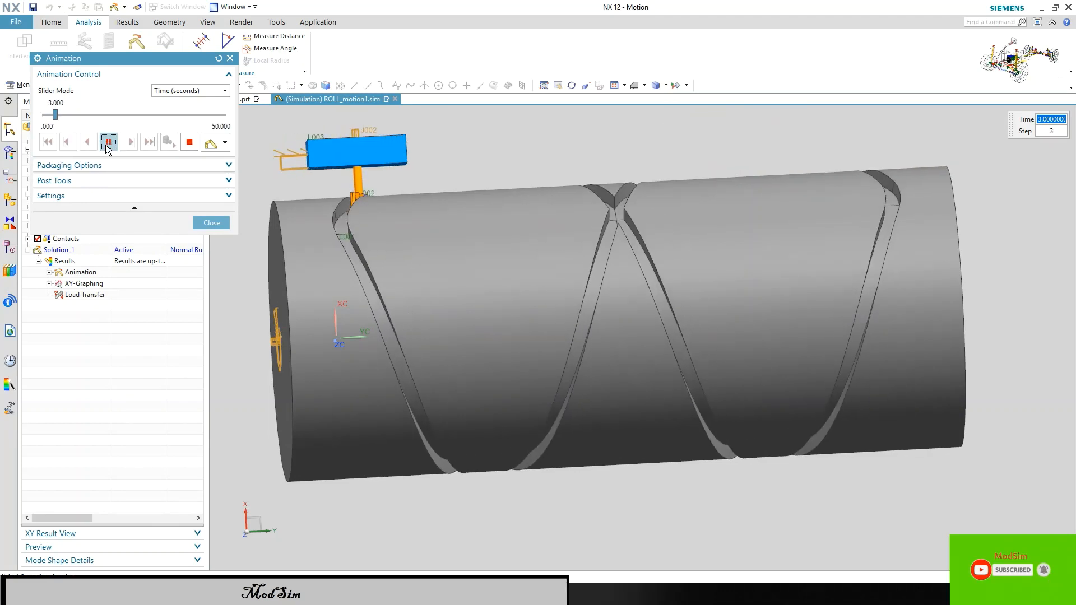
{"action": "middle_click_drag", "start_coordinate": [454, 245], "coordinate": [459, 293]}
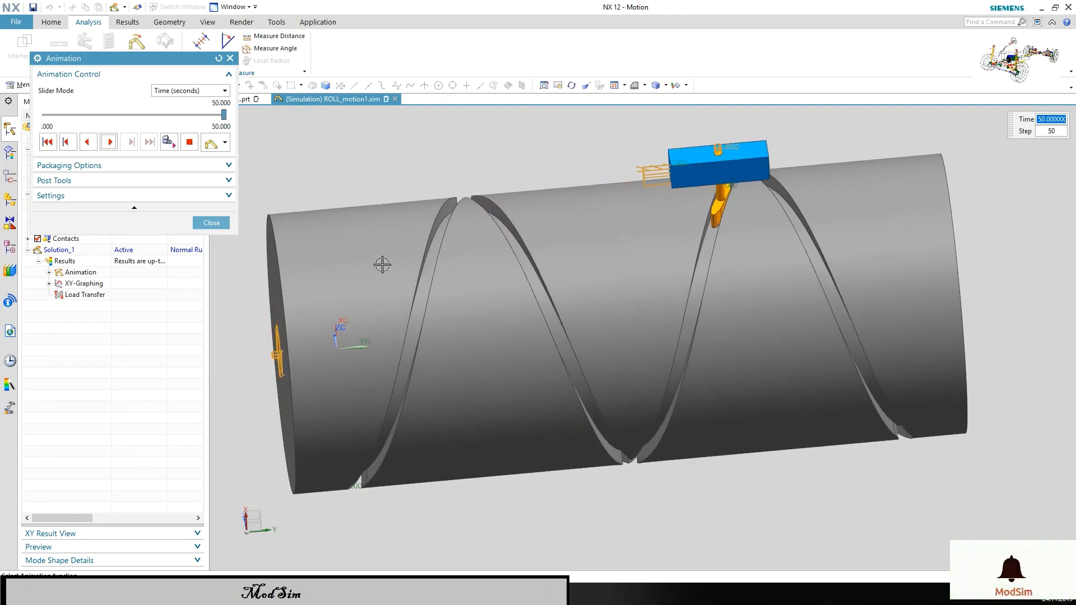
{"action": "left_click", "coordinate": [212, 223]}
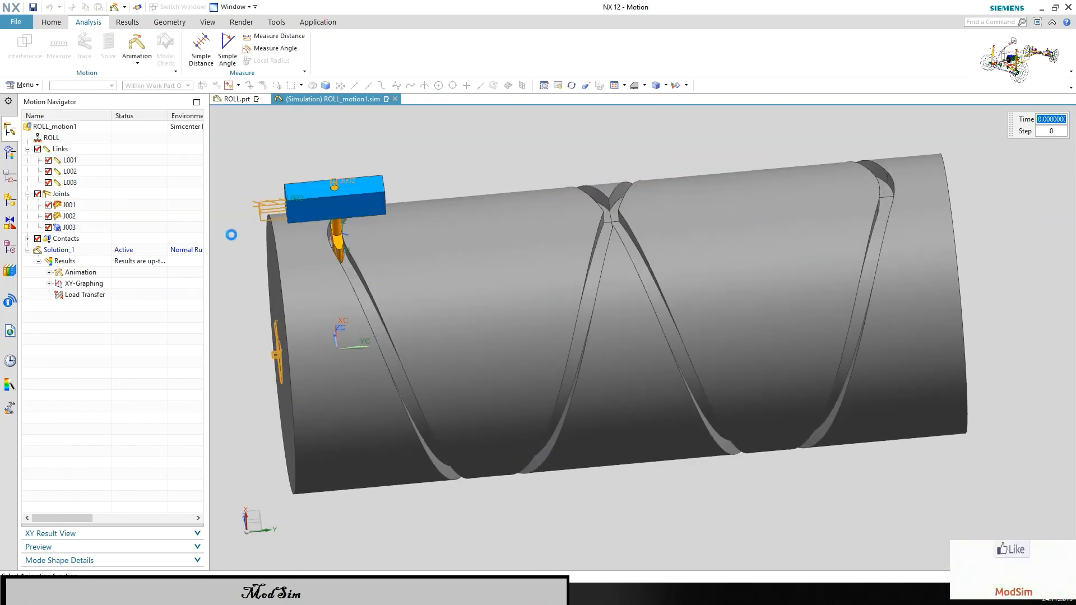
Change Solution_1's attributes to a time of 200 s and 200 steps.
{"action": "left_click", "coordinate": [66, 253]}
{"action": "right_click", "coordinate": [66, 254]}
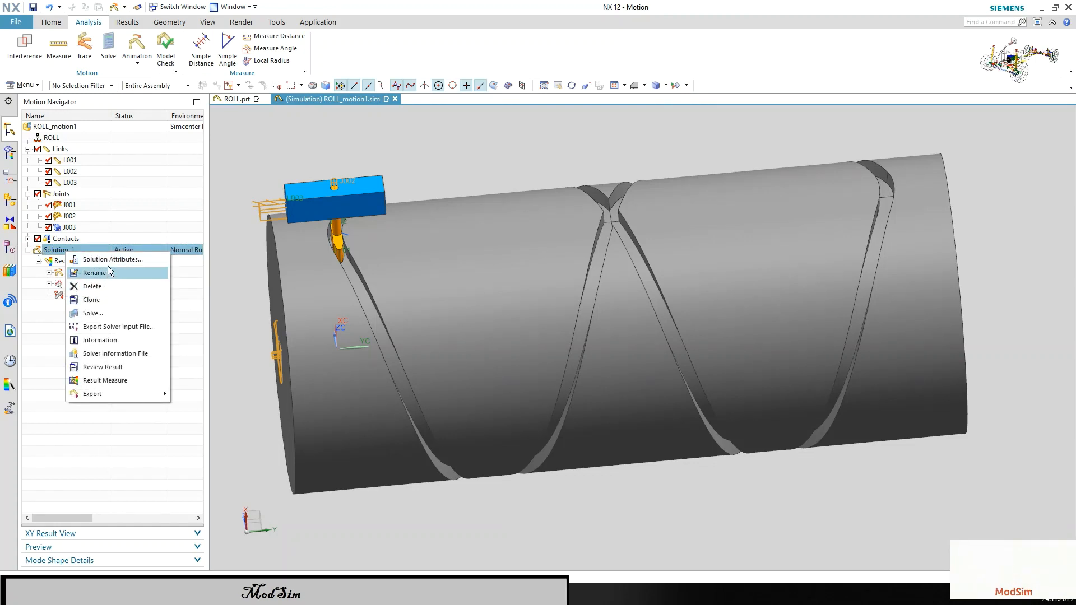
{"action": "left_click", "coordinate": [108, 265]}
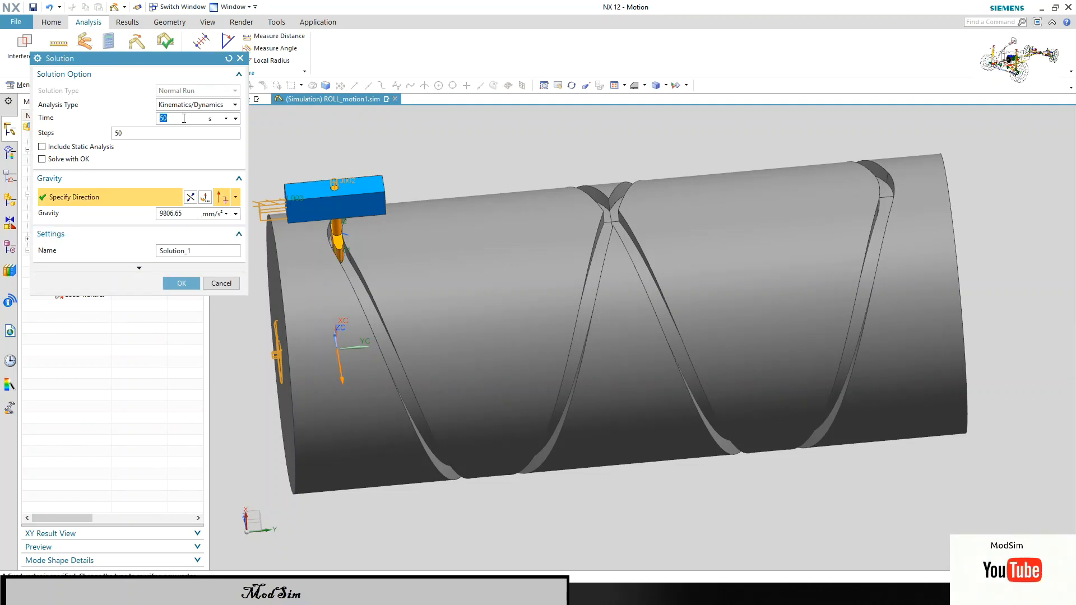
{"action": "left_click_drag", "start_coordinate": [184, 118], "coordinate": [153, 117]}
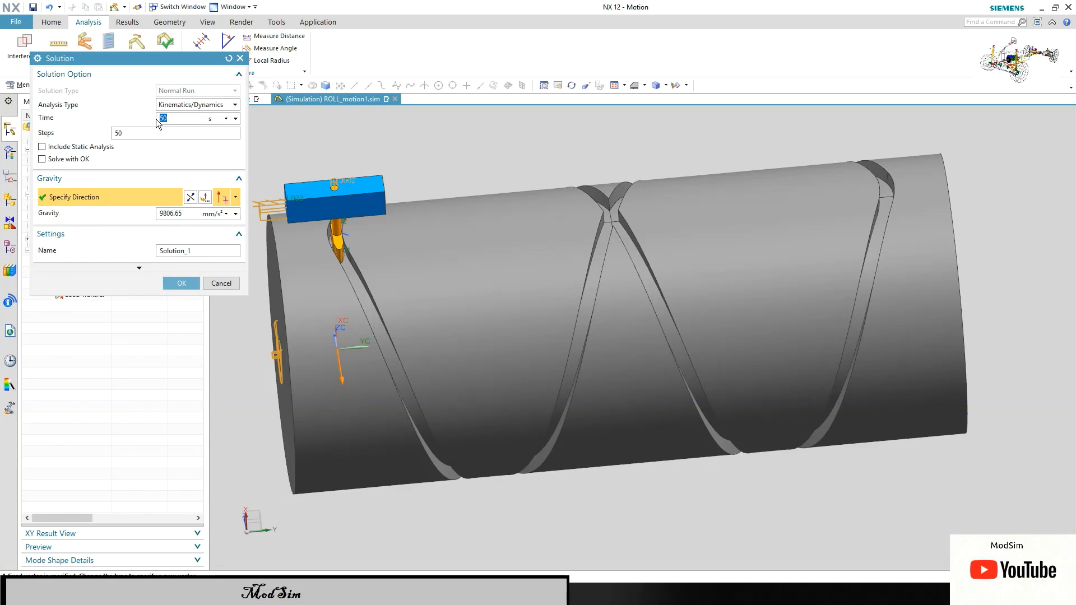
{"action": "type", "text": "200"}
{"action": "left_click_drag", "start_coordinate": [152, 136], "coordinate": [113, 139]}
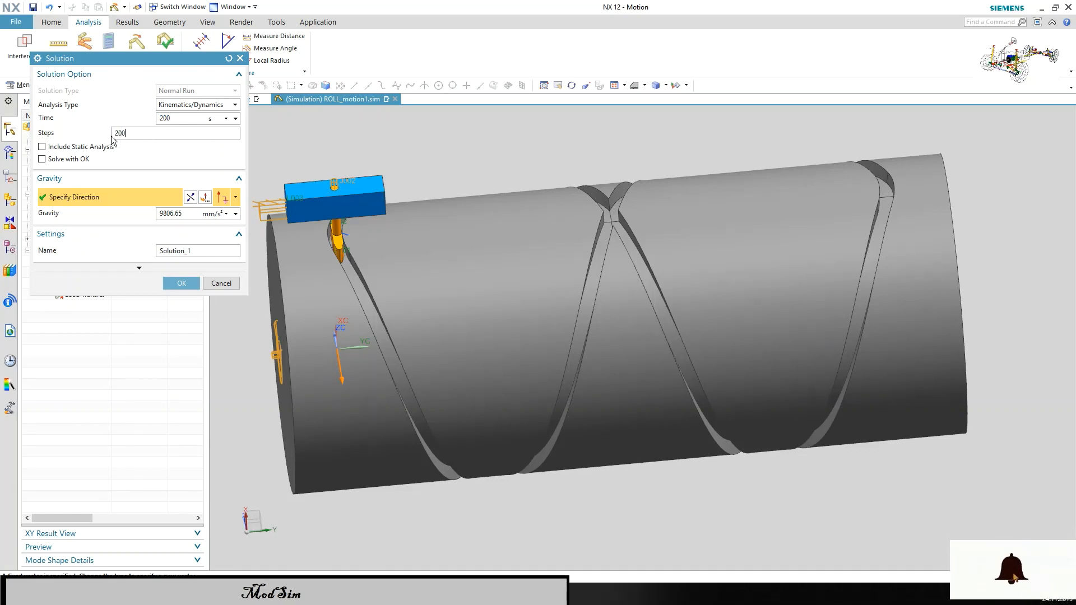
{"action": "left_click", "coordinate": [187, 285]}
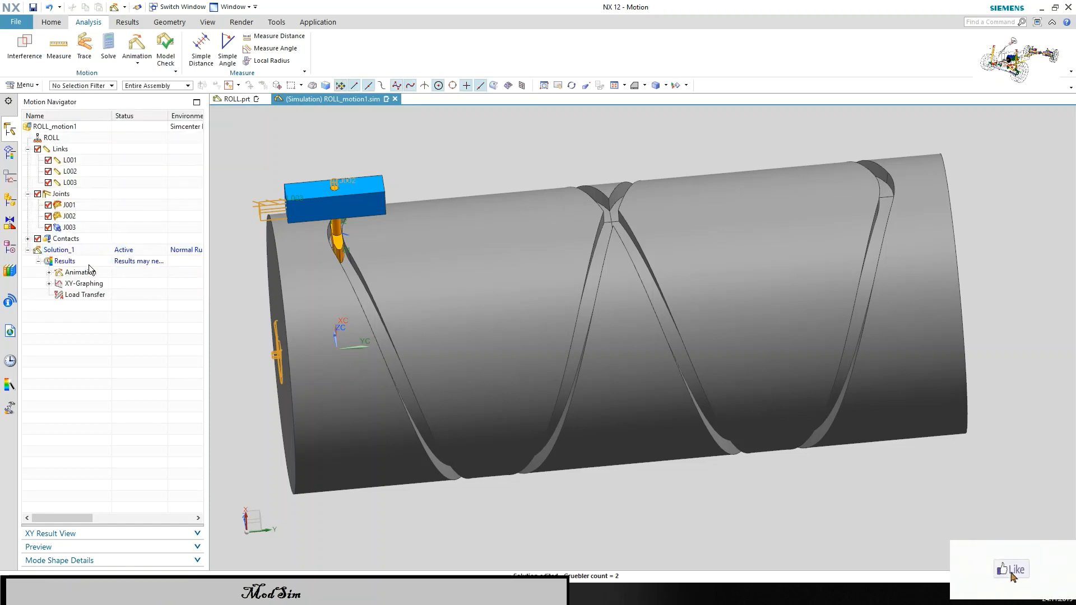
Solve Solution_1 again with the edited attributes and look back through the solver's progress report.
{"action": "right_click", "coordinate": [76, 251]}
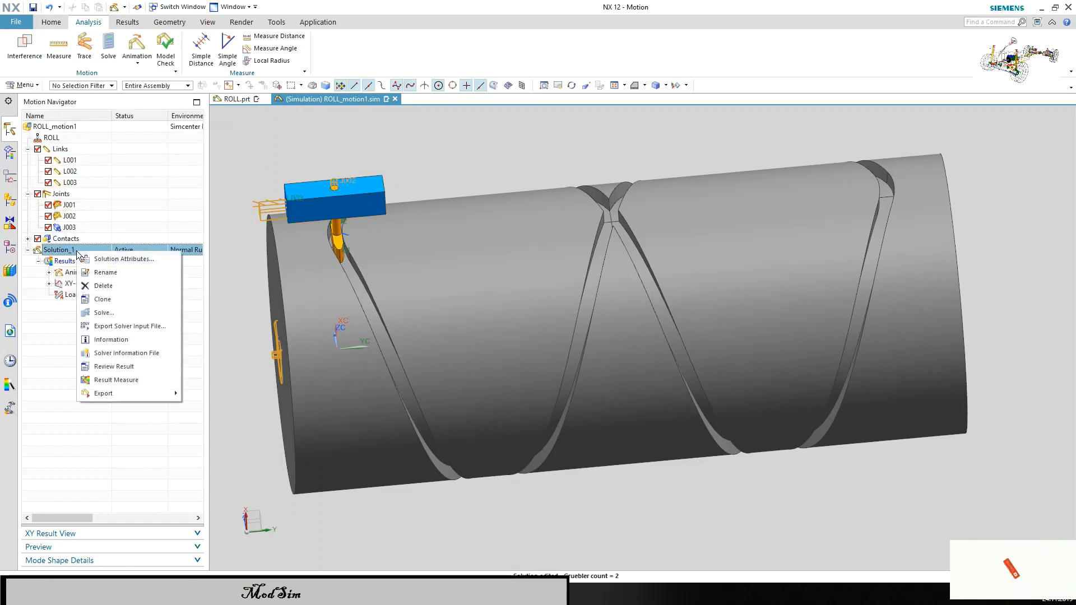
{"action": "left_click", "coordinate": [102, 315]}
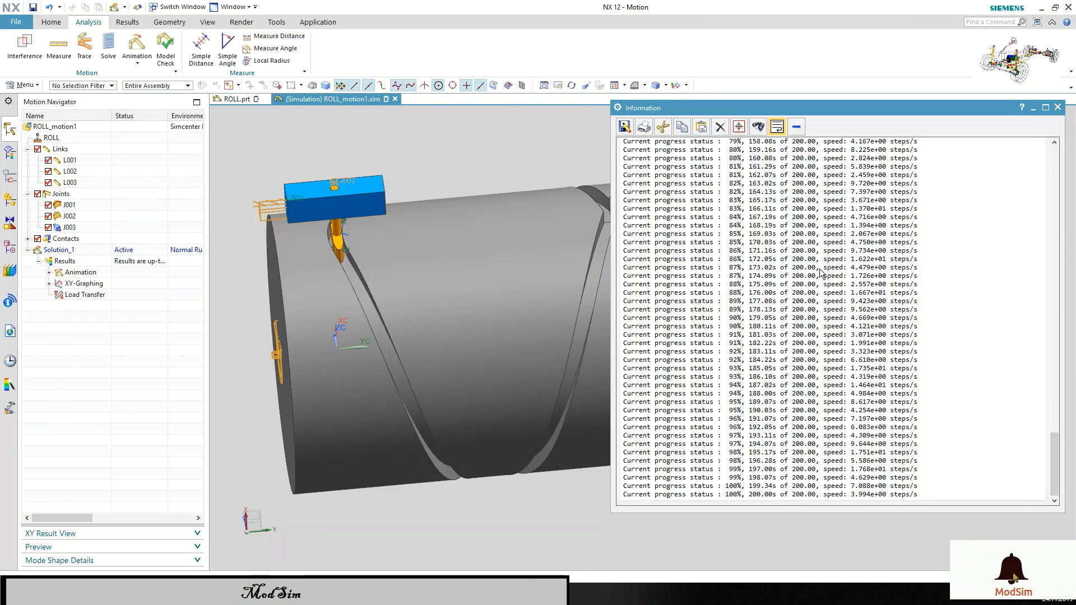
{"action": "left_click_drag", "start_coordinate": [1056, 475], "coordinate": [1054, 391]}
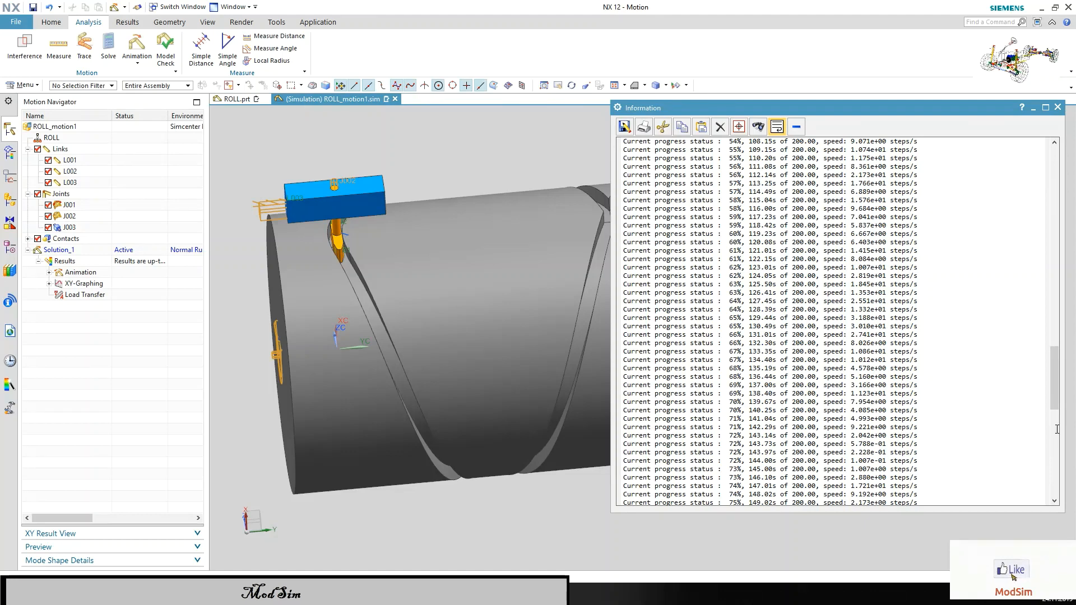
Close the solver report and play the re-solved 200 s animation with the view looking straight onto the block and roll.
{"action": "left_click", "coordinate": [1056, 108]}
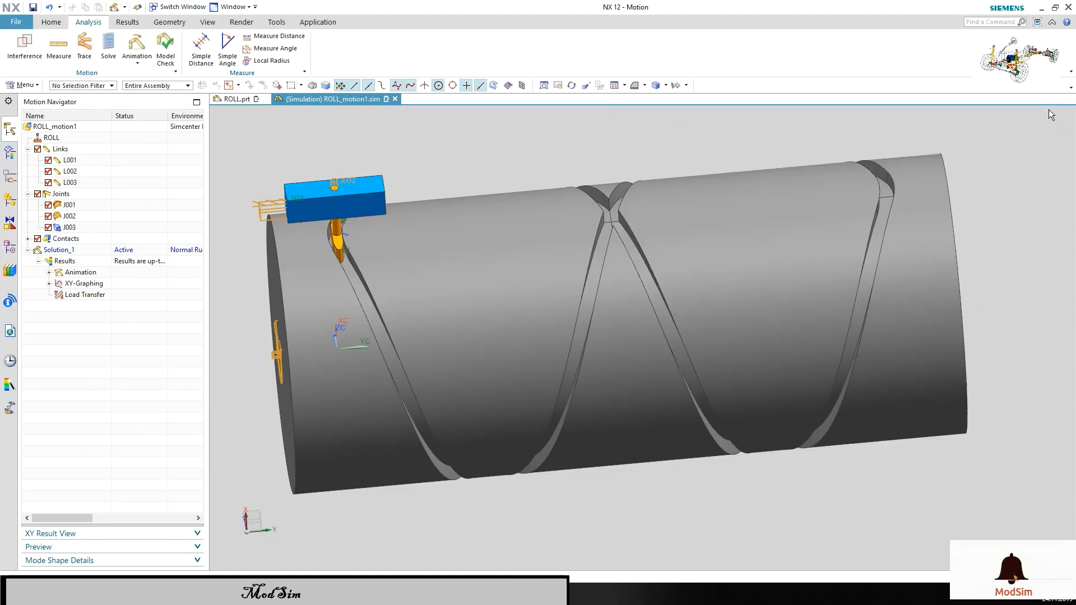
{"action": "left_click", "coordinate": [138, 45]}
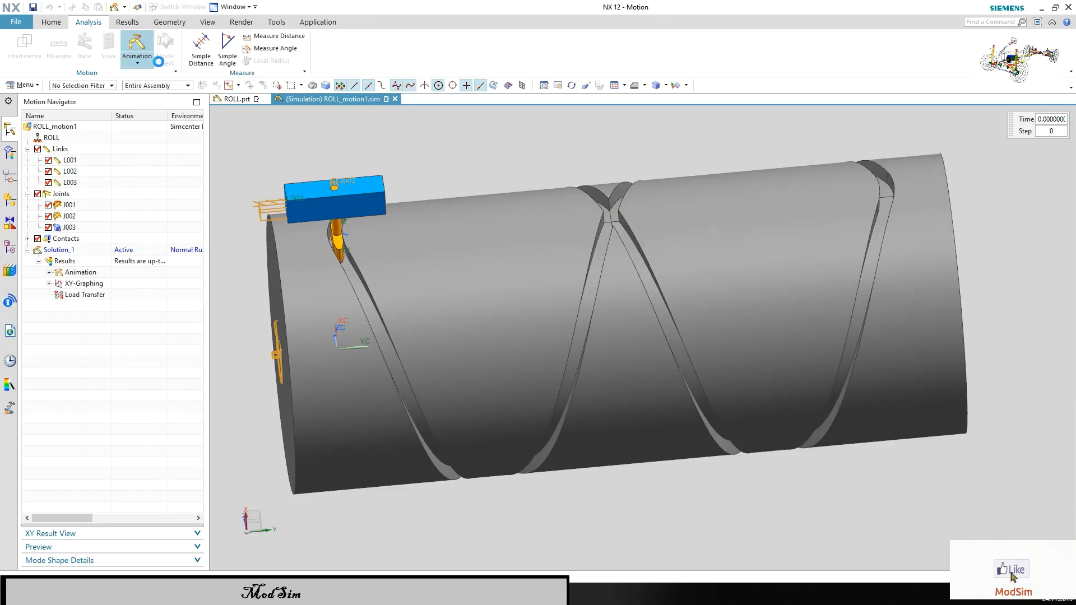
{"action": "left_click", "coordinate": [639, 87]}
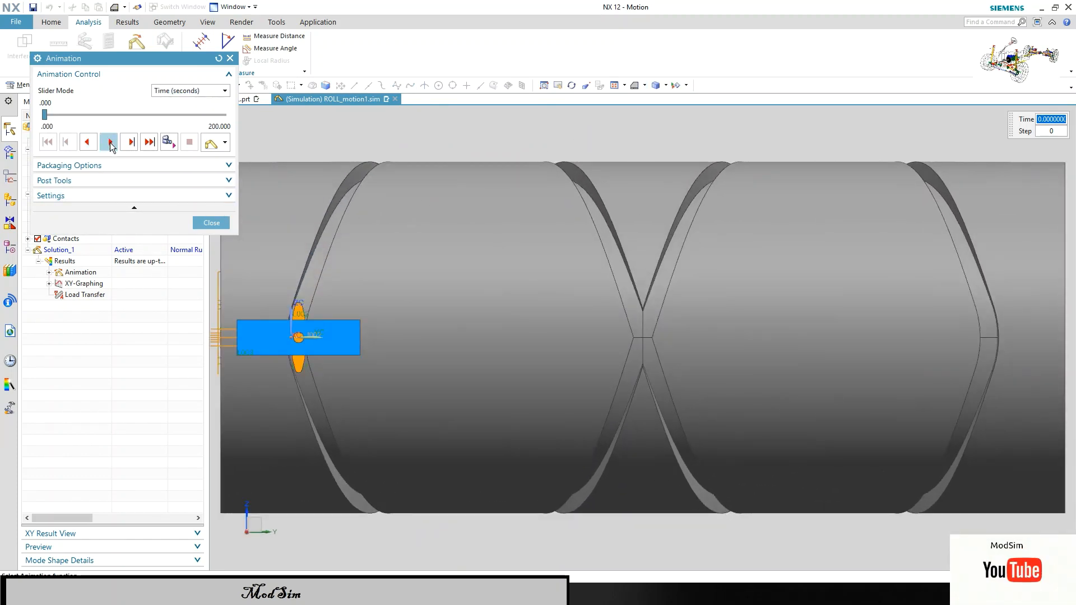
{"action": "left_click", "coordinate": [110, 143]}
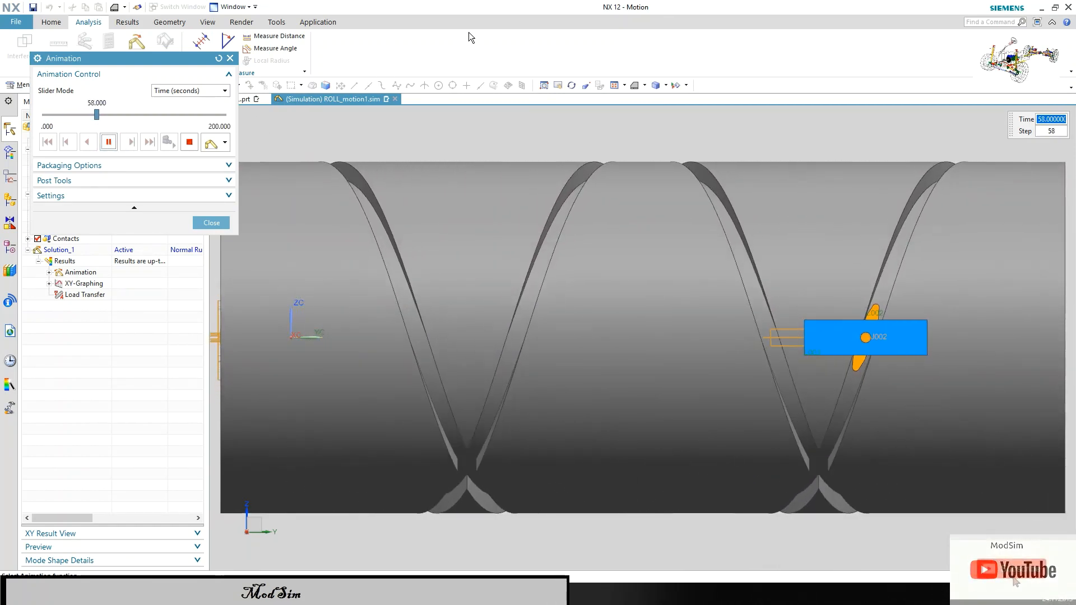
{"action": "scroll", "coordinate": [535, 261], "scroll_direction": "down", "scroll_amount": 5}
{"action": "scroll", "coordinate": [536, 261], "scroll_direction": "up", "scroll_amount": 2}
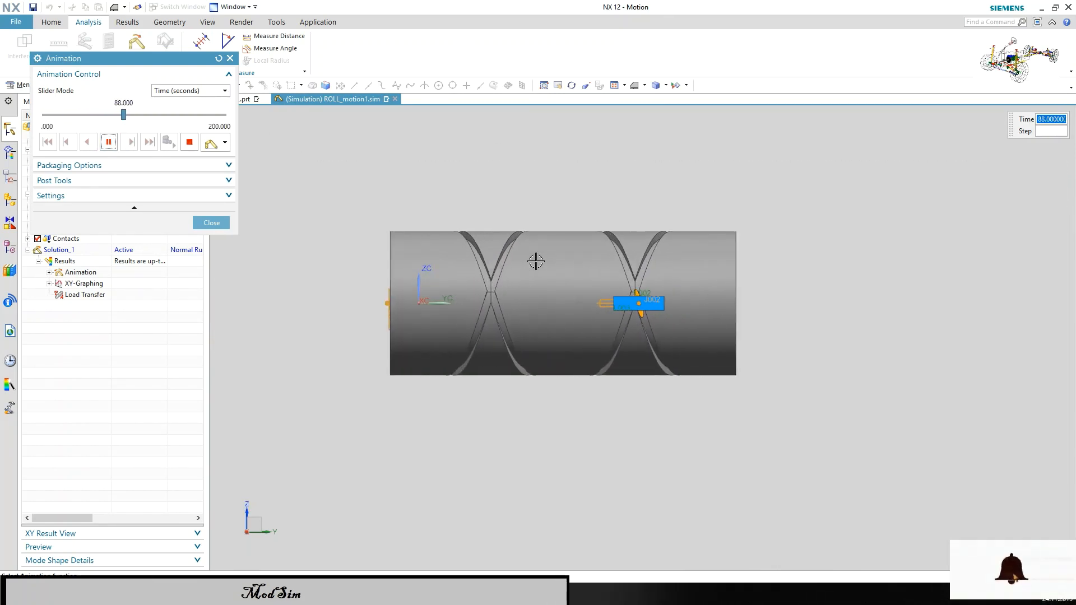
{"action": "scroll", "coordinate": [534, 261], "scroll_direction": "up", "scroll_amount": 3}
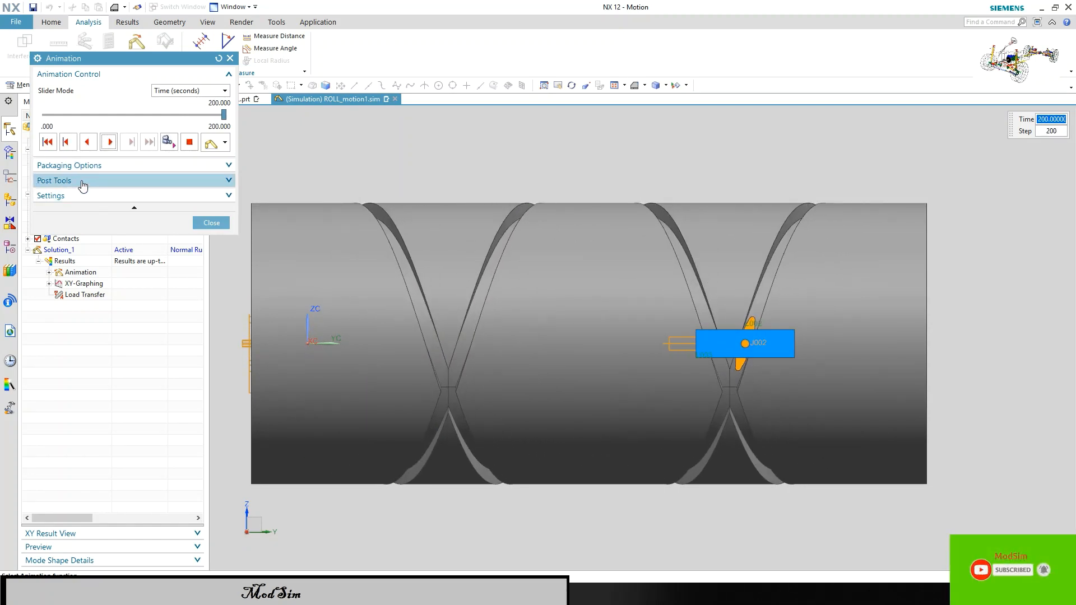
Look through the animation's settings, post tools and packaging options, and close the animation controls.
{"action": "left_click", "coordinate": [89, 202]}
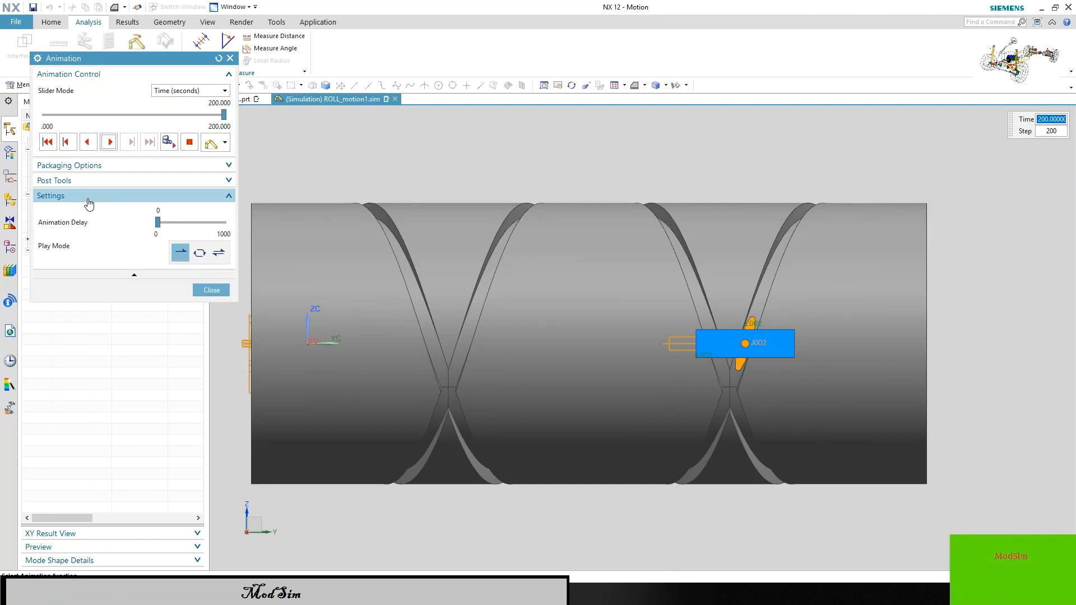
{"action": "left_click", "coordinate": [90, 201]}
{"action": "left_click", "coordinate": [93, 182]}
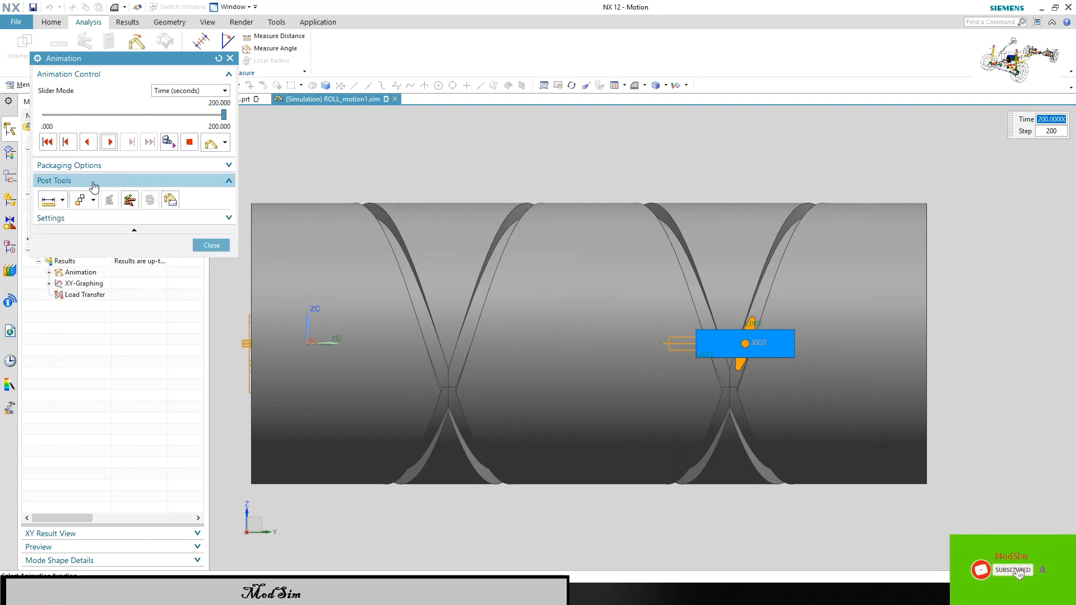
{"action": "left_click", "coordinate": [111, 167]}
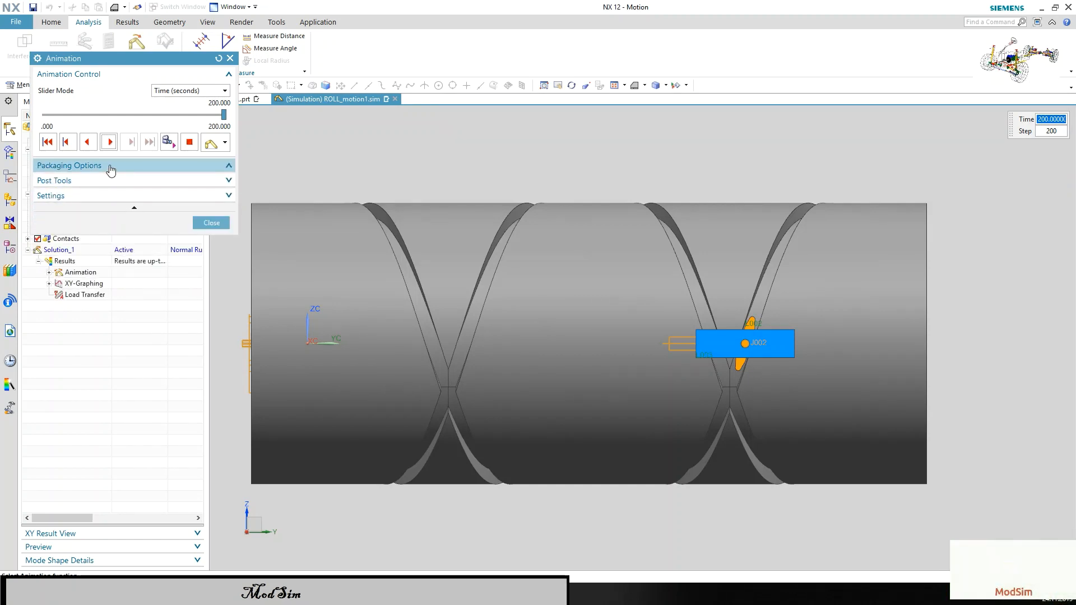
{"action": "left_click", "coordinate": [111, 167]}
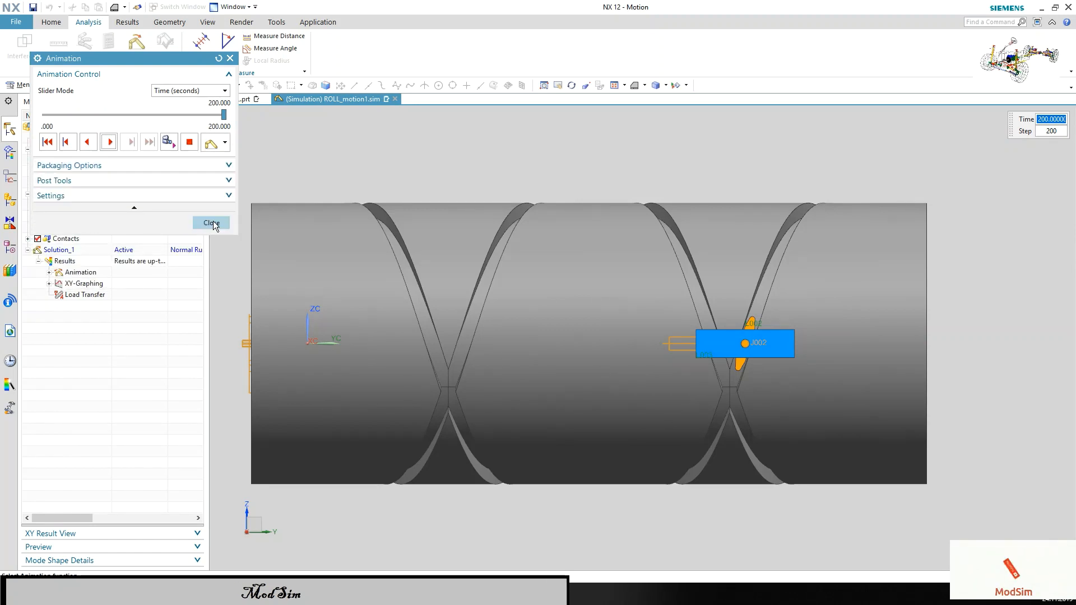
{"action": "left_click", "coordinate": [212, 223]}
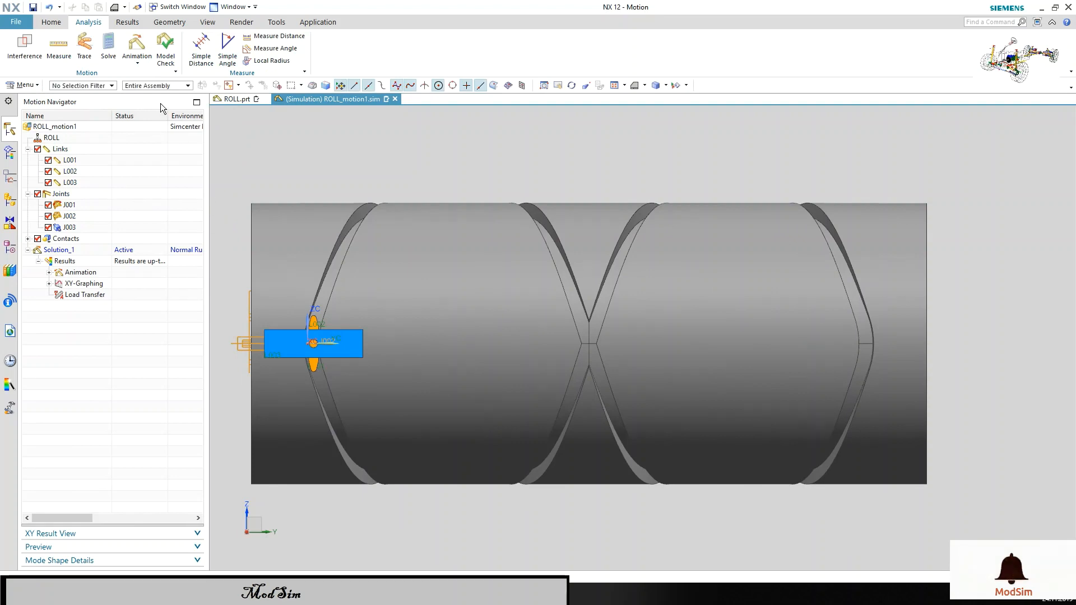
Export the motion animation as an AVI movie named movie in the track Gear folder.
{"action": "left_click", "coordinate": [129, 23]}
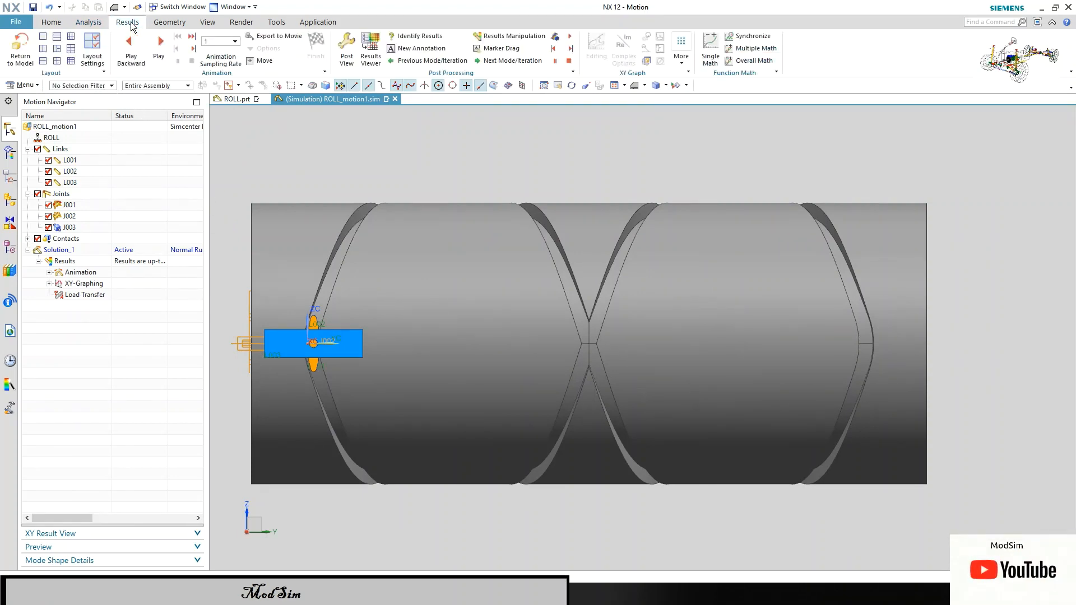
{"action": "left_click", "coordinate": [278, 36]}
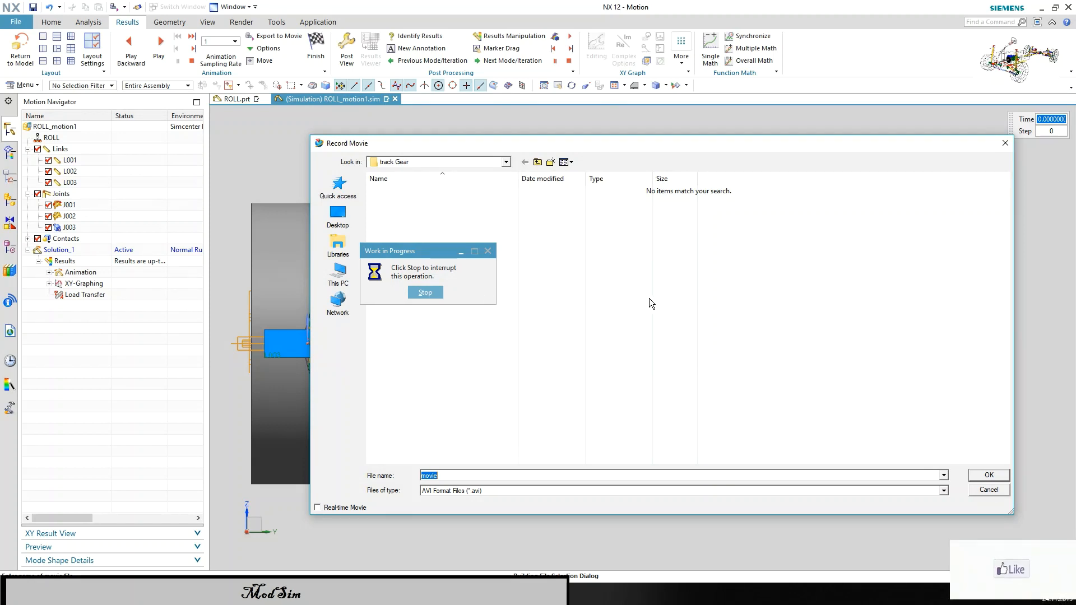
{"action": "left_click", "coordinate": [996, 478]}
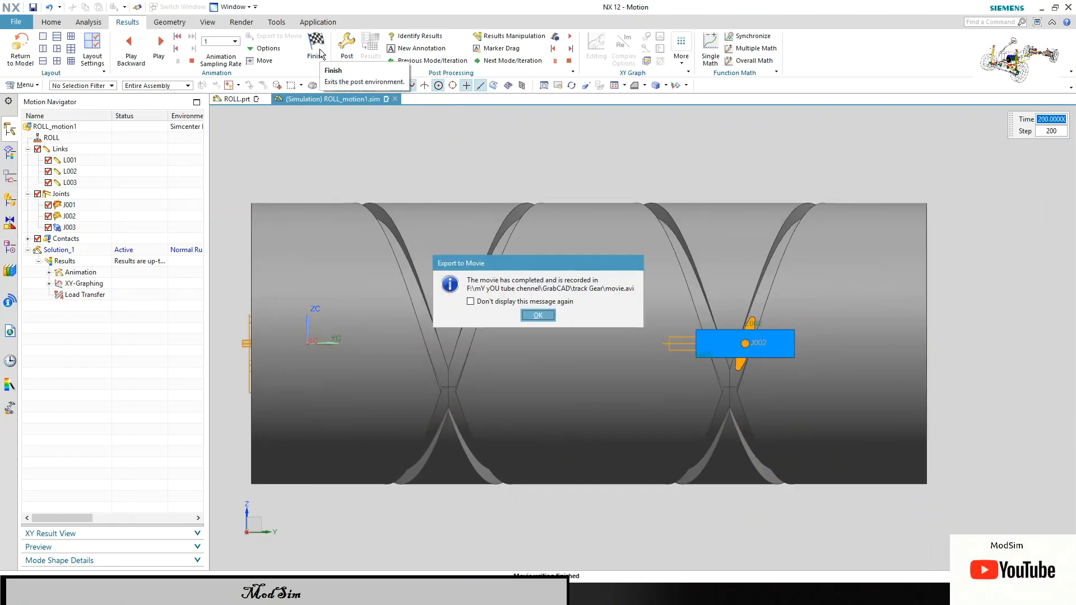
{"action": "left_click", "coordinate": [542, 317]}
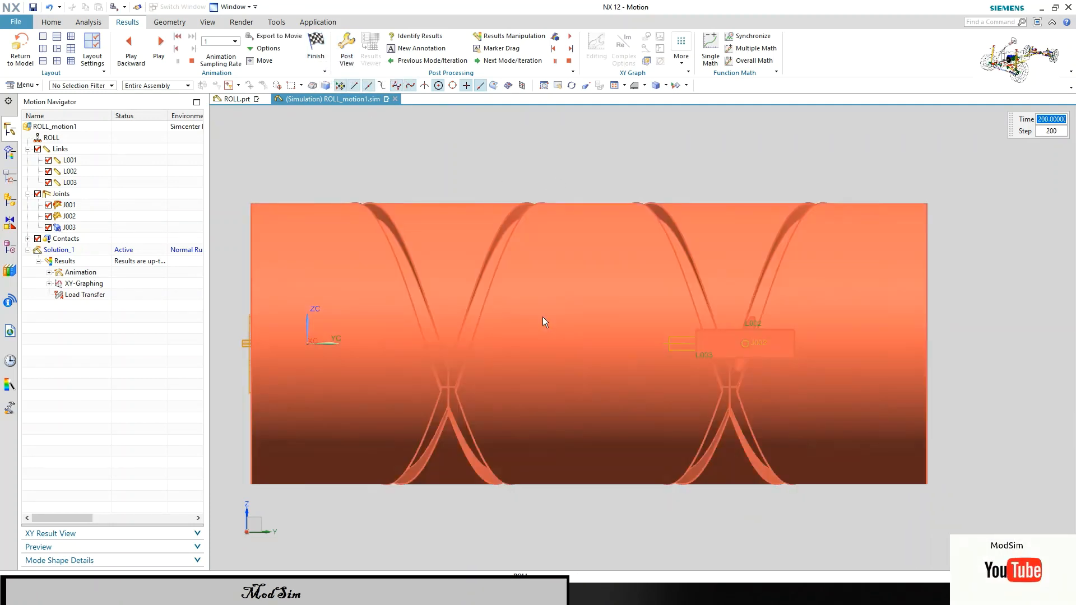